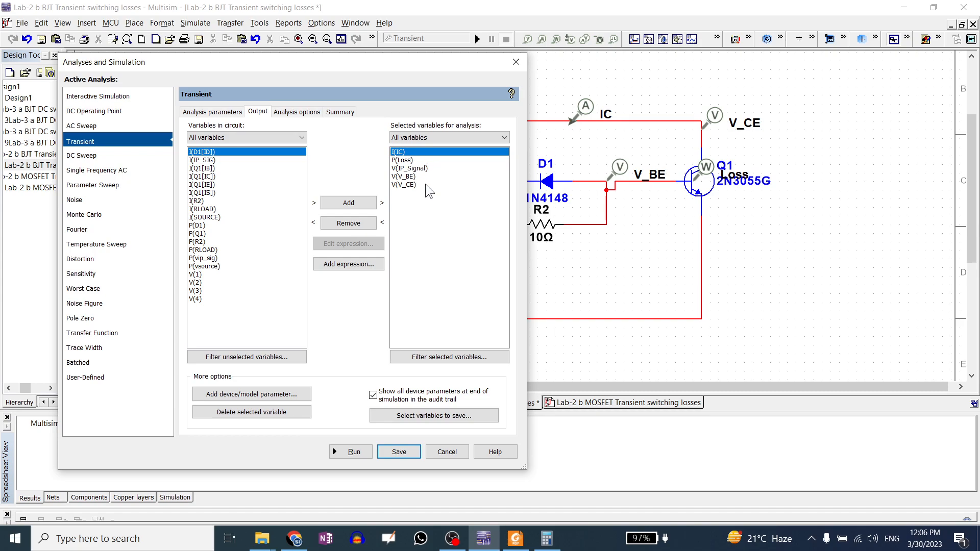
- Review the transient analysis output variables and end time against the BJT circuit's pulse input source
mouse_move(365, 64)
left_mouse_down()
mouse_move(375, 62)
mouse_move(354, 54)
left_mouse_up()
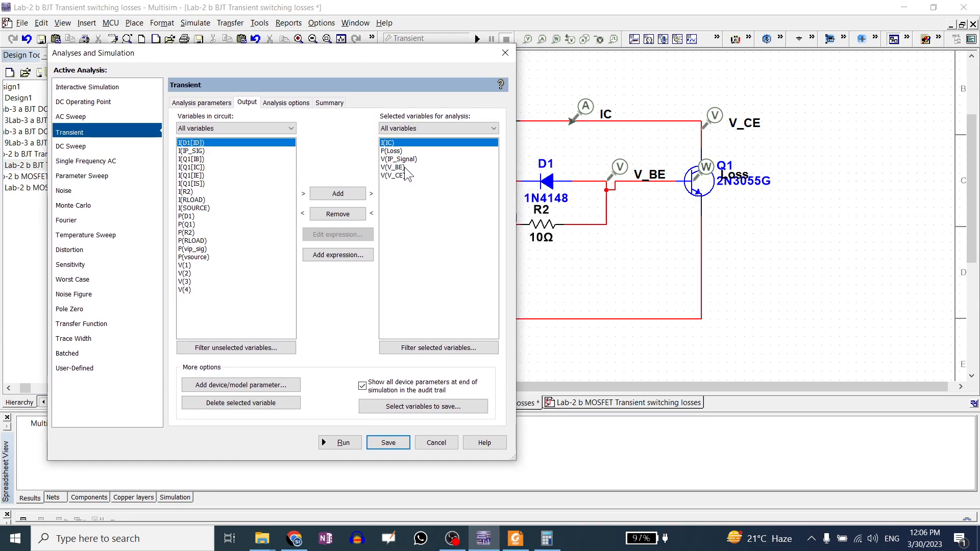
left_click(204, 103)
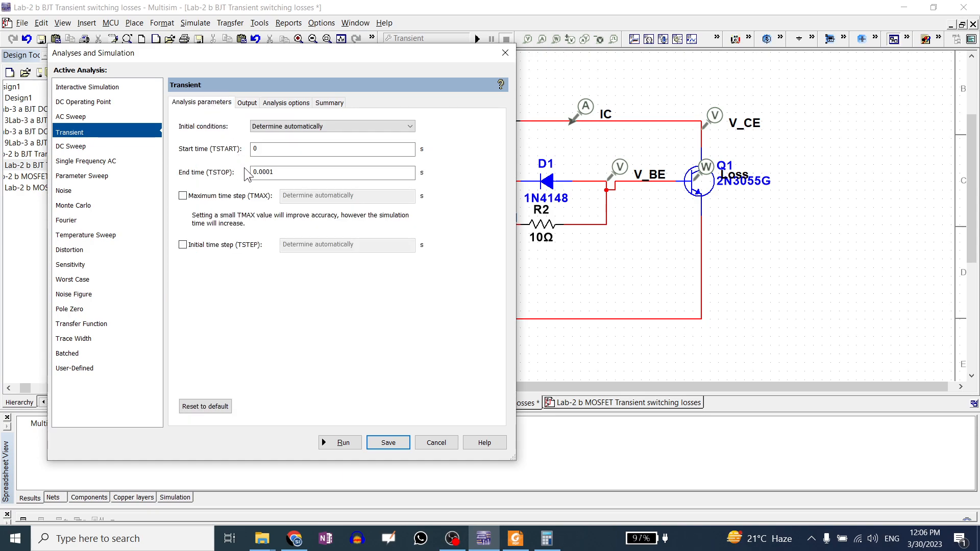
left_click_drag(283, 173, 255, 178)
key("shift+Tab")
key("Tab")
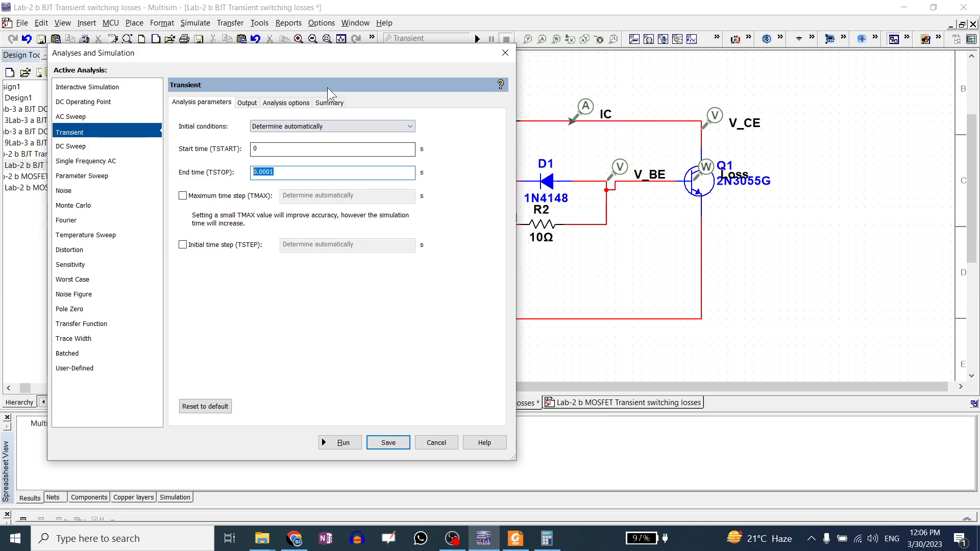
left_click_drag(326, 61, 783, 56)
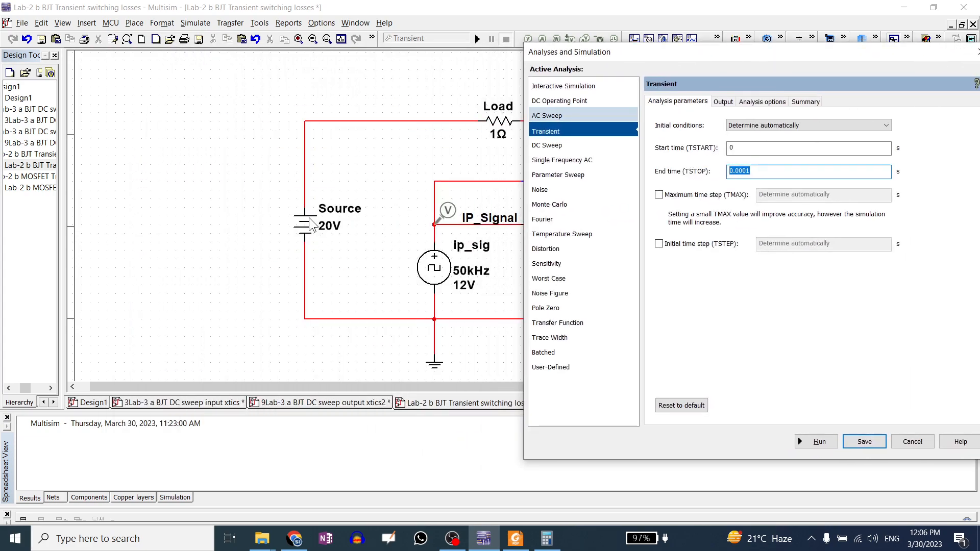
left_click(433, 261)
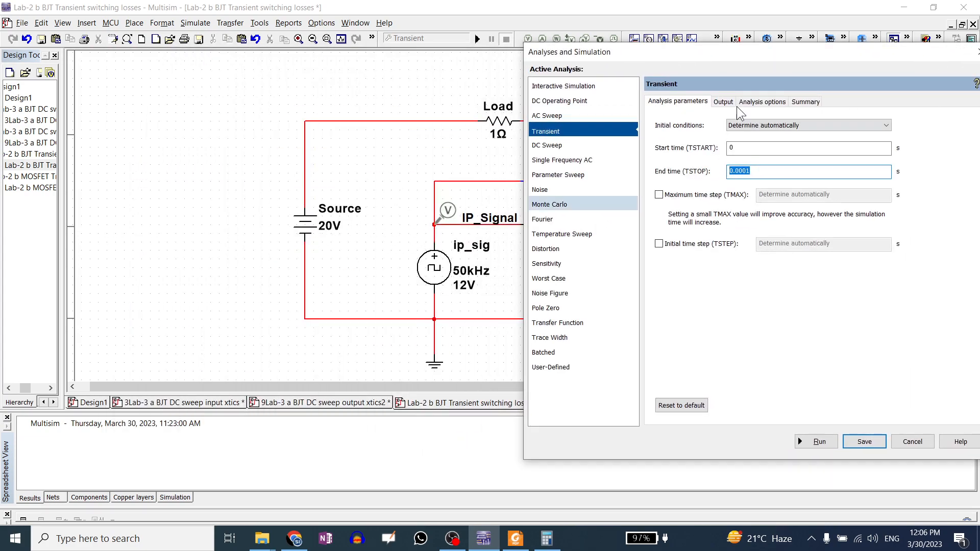
left_click_drag(764, 65, 361, 79)
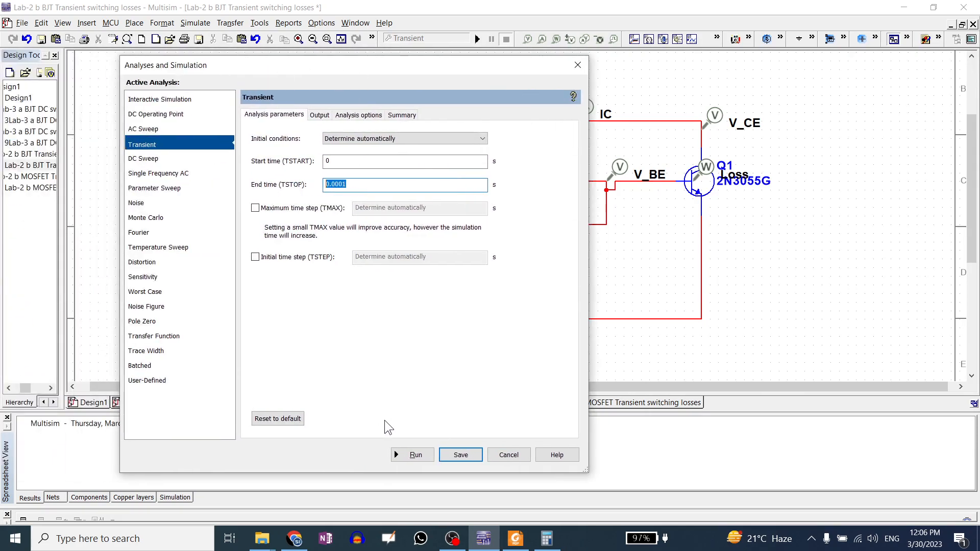
- Run the BJT transient analysis with the existing settings and switch the resulting graph to a white background
left_click_drag(353, 186, 326, 187)
left_click(414, 456)
left_click_drag(547, 86, 429, 79)
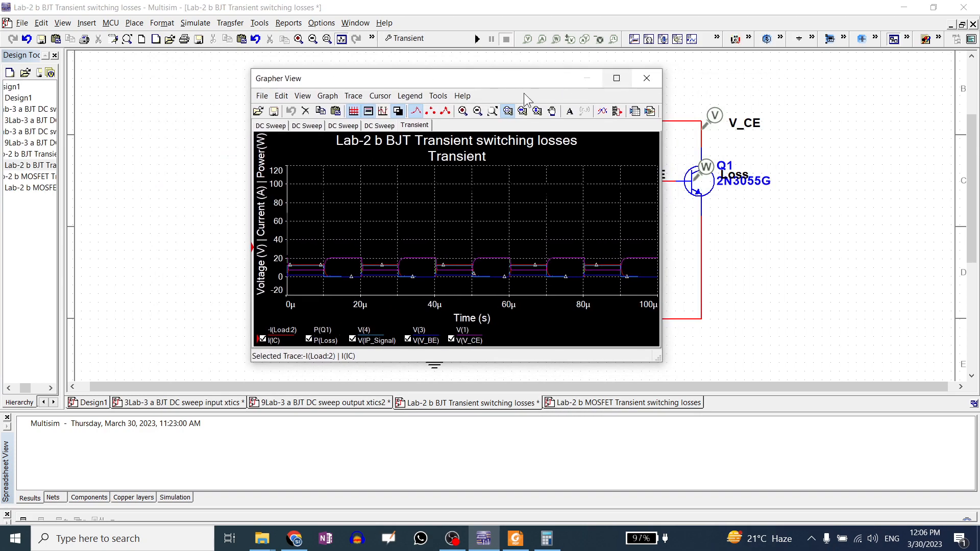
left_click(397, 112)
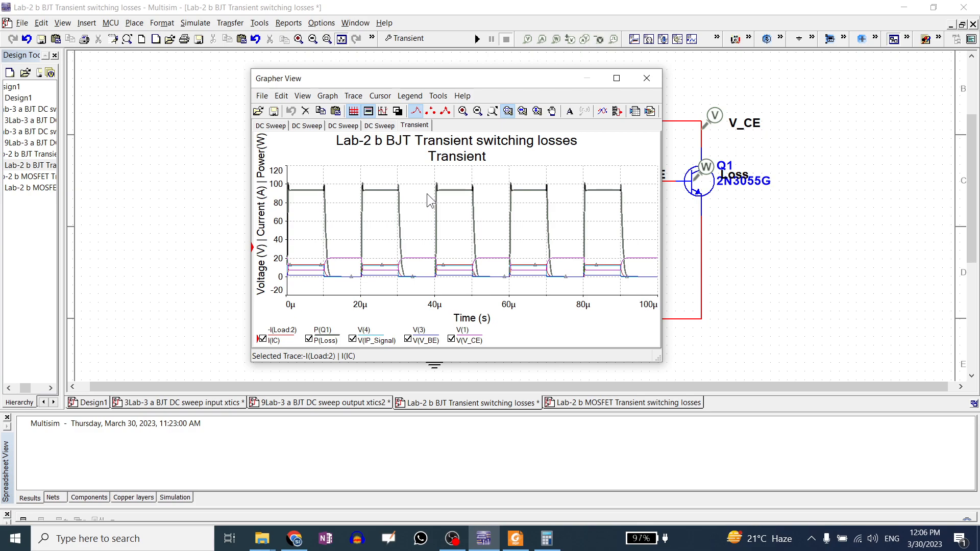
- Delete all result pages, including the old DC sweep graphs, from the Grapher and close its window
left_click(305, 111)
left_click(305, 111)
left_click(305, 111)
left_click(305, 111)
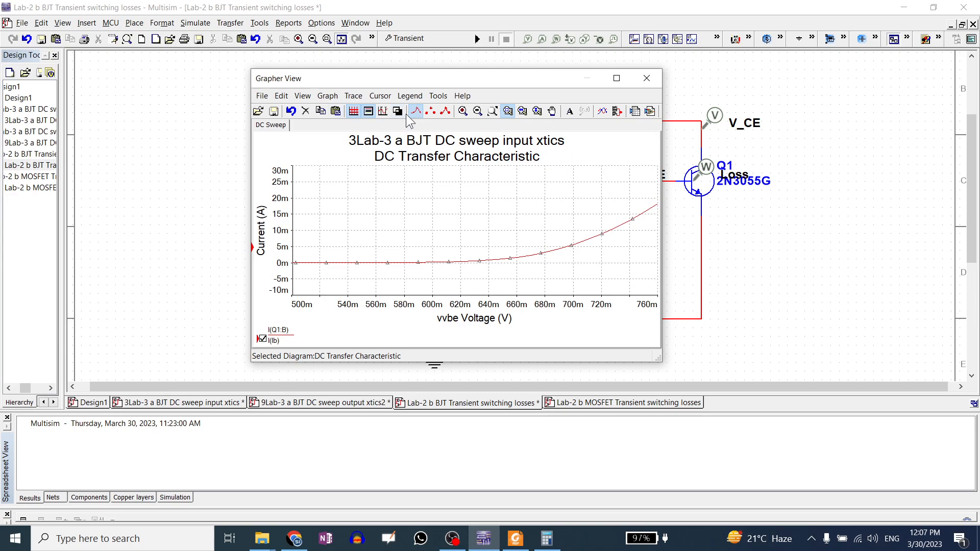
left_click(403, 172)
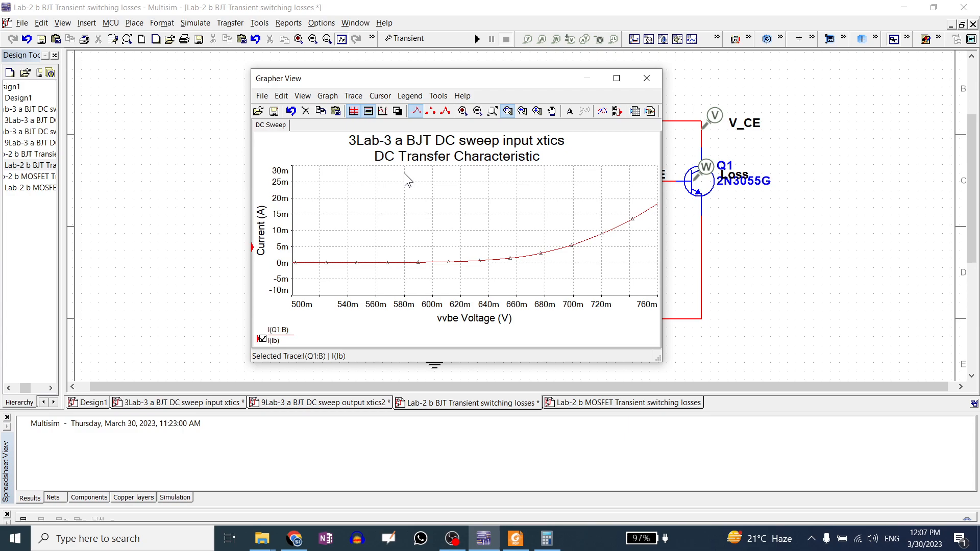
left_click_drag(463, 75, 467, 76)
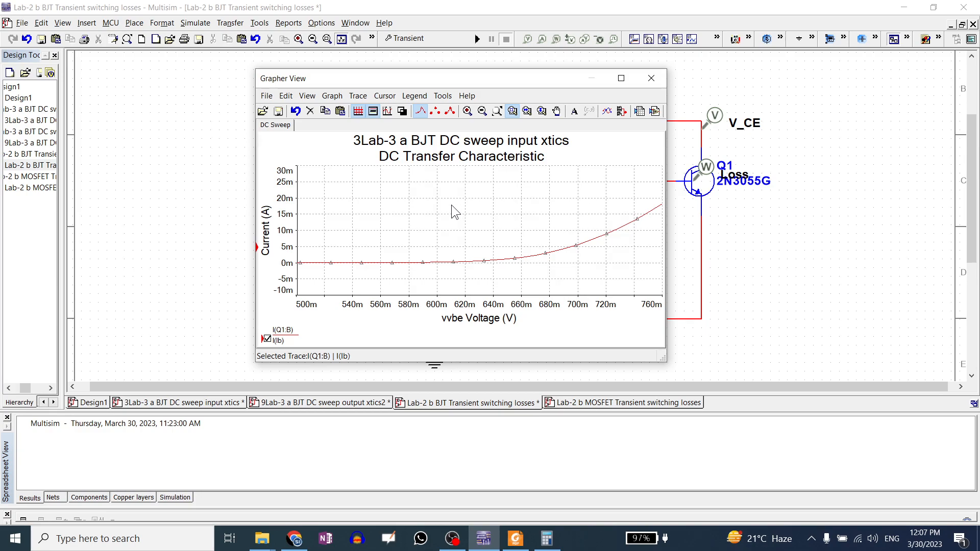
left_click_drag(456, 78, 471, 90)
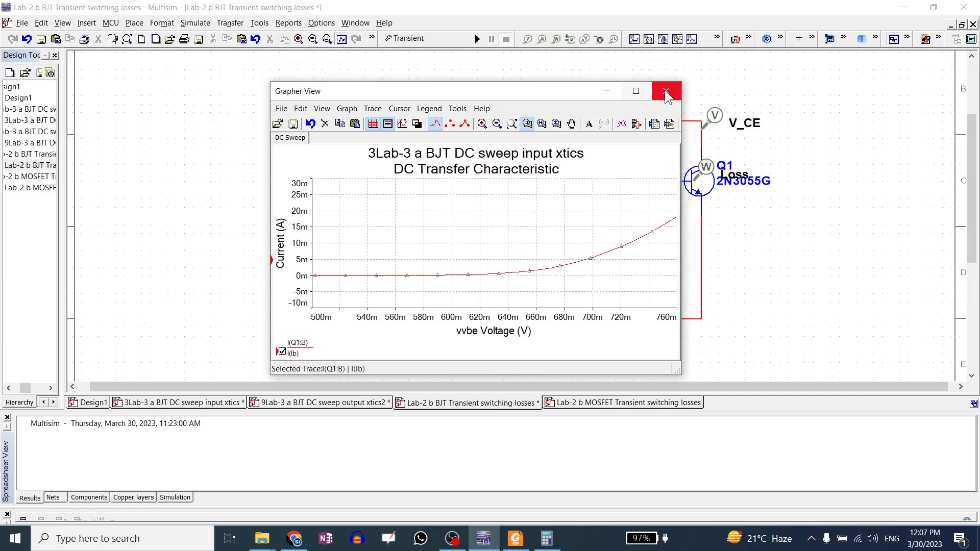
left_click(324, 124)
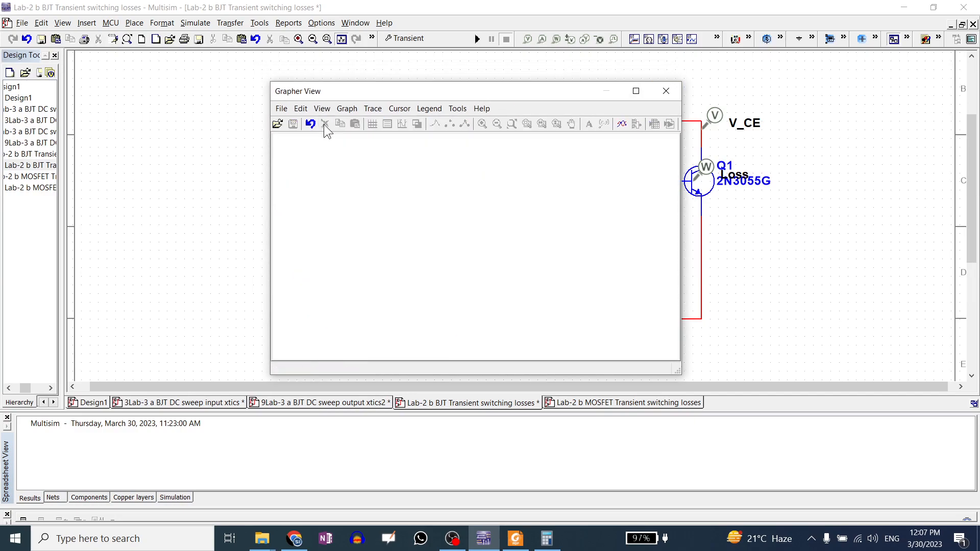
left_click(666, 90)
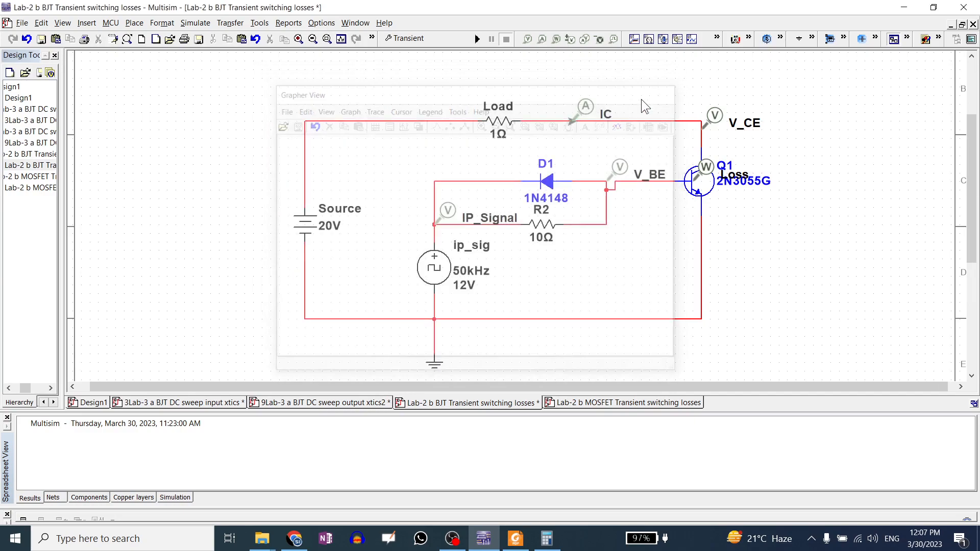
left_click(477, 40)
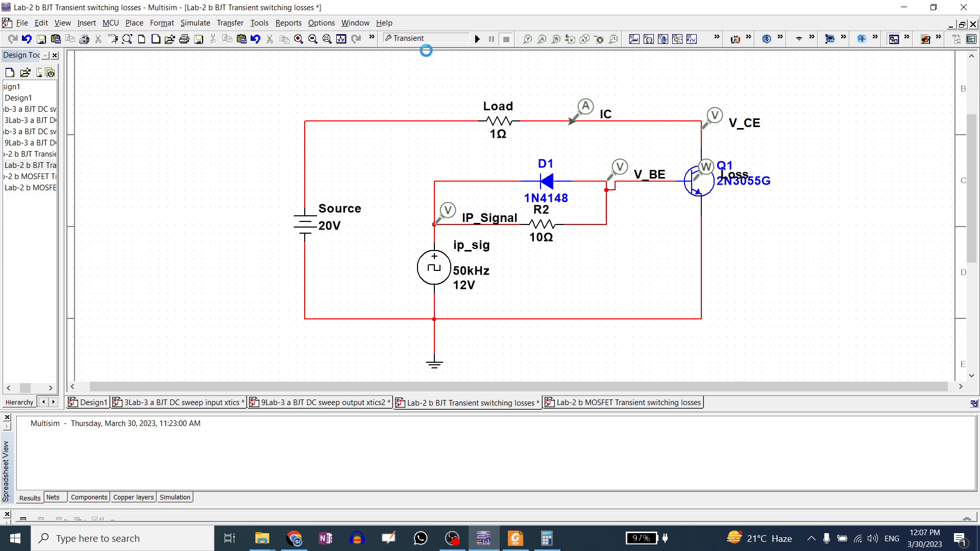
left_click(455, 113)
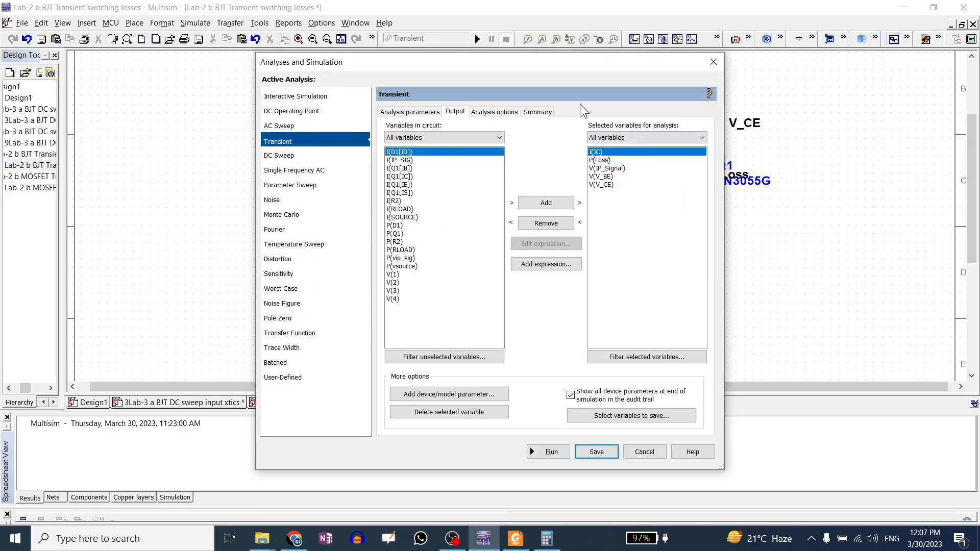
left_click(713, 62)
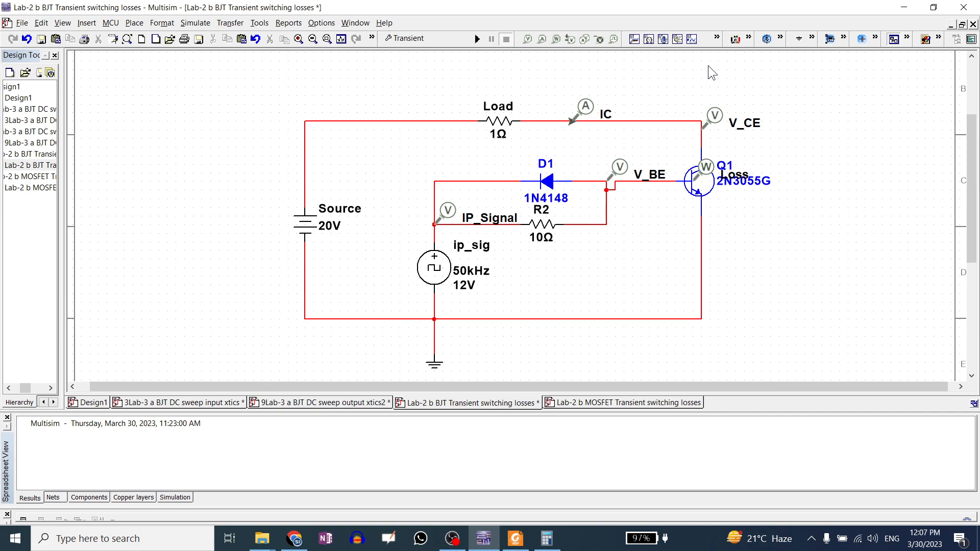
- Run the transient analysis of the BJT switching circuit again and give its graph a white background
left_click(408, 38)
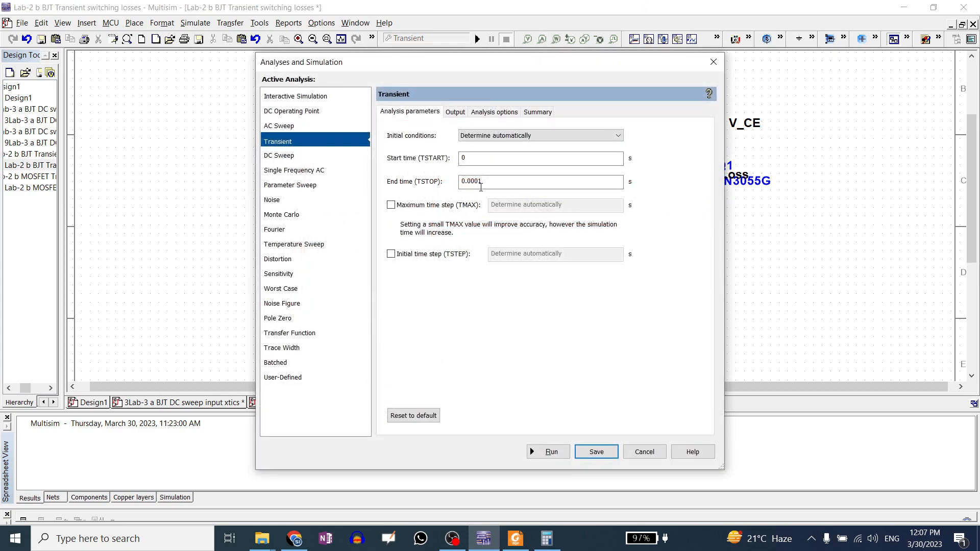
left_click(549, 452)
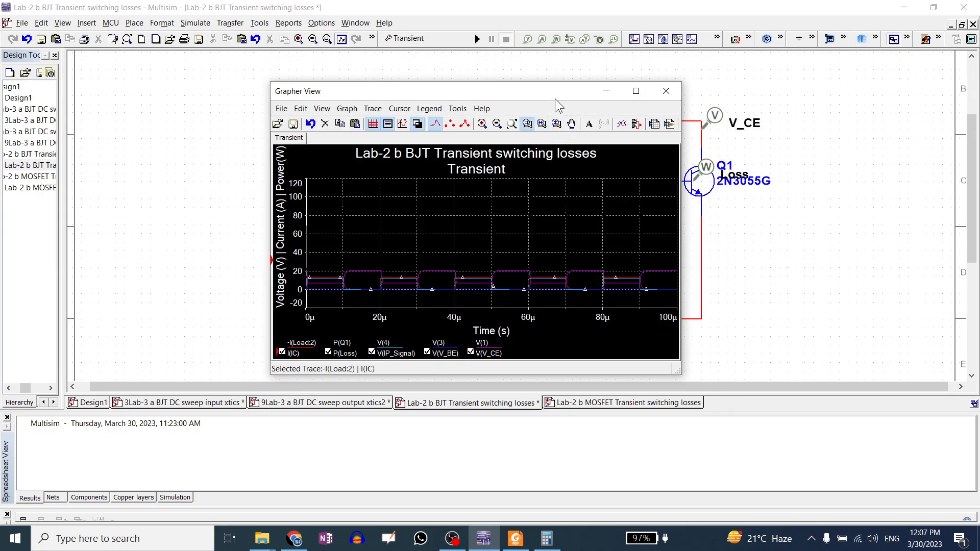
left_click(417, 124)
left_click_drag(509, 97, 382, 93)
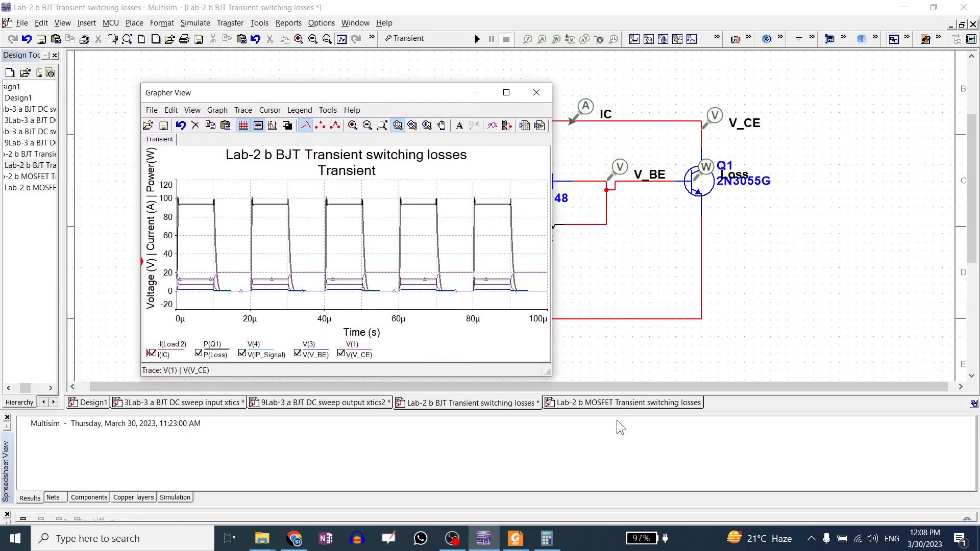
- Run the transient analysis of the "Lab-2 b MOSFET Transient switching losses" design with its existing settings
left_click(612, 403)
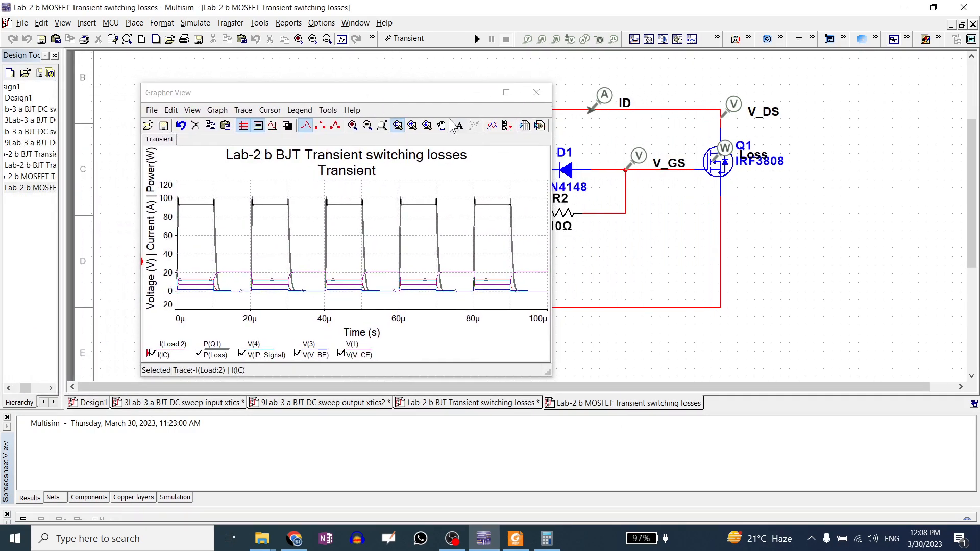
left_click_drag(442, 97, 382, 107)
left_click(439, 39)
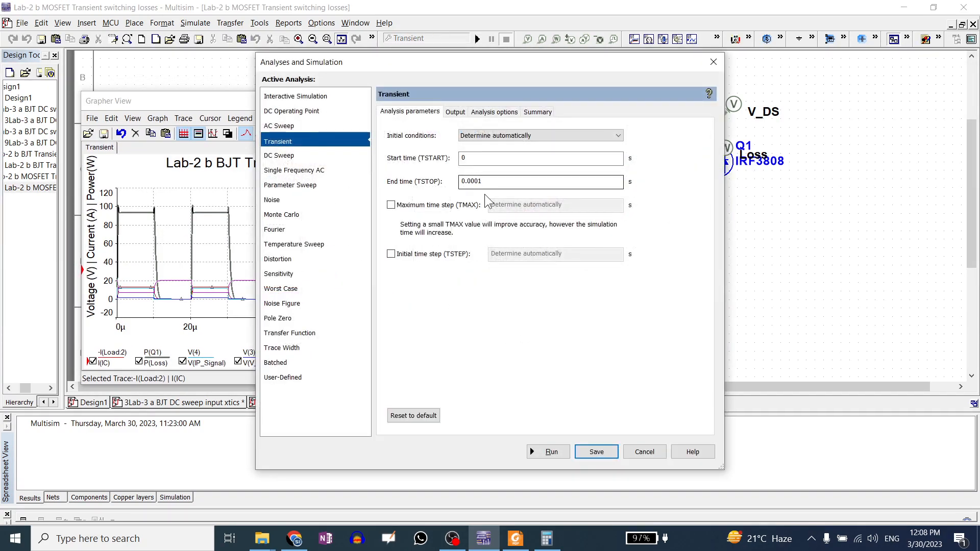
left_click(550, 450)
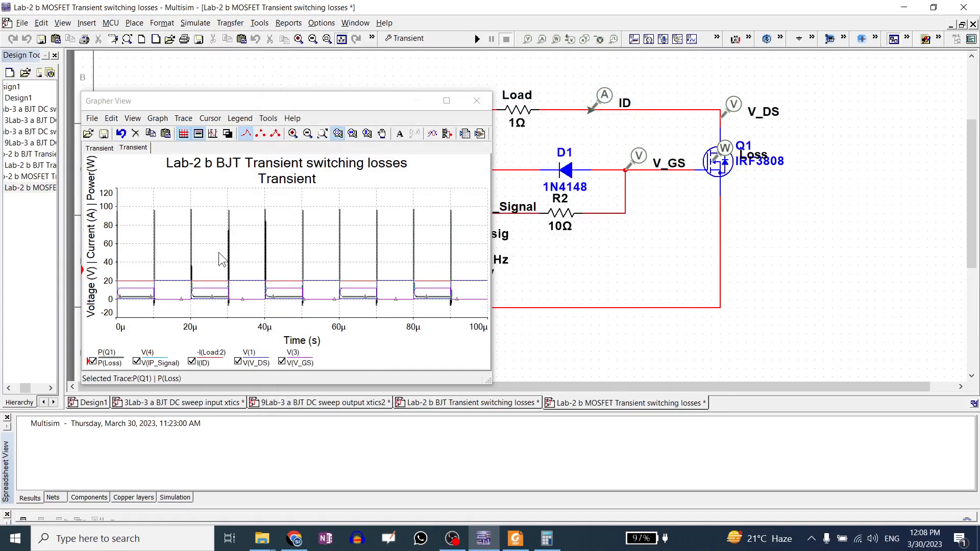
left_click_drag(396, 106, 633, 95)
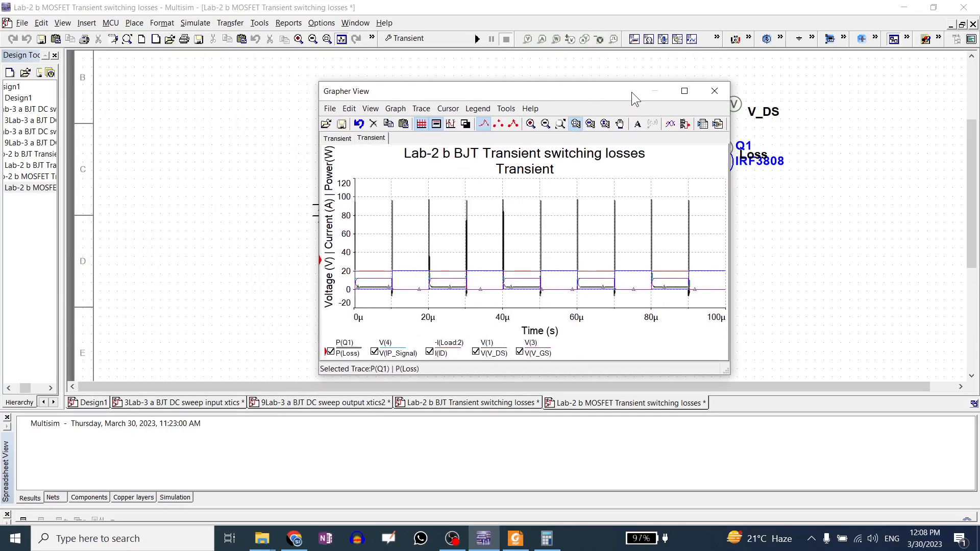
- Maximize the Grapher window and compare the BJT and MOSFET transient result pages
left_click(692, 92)
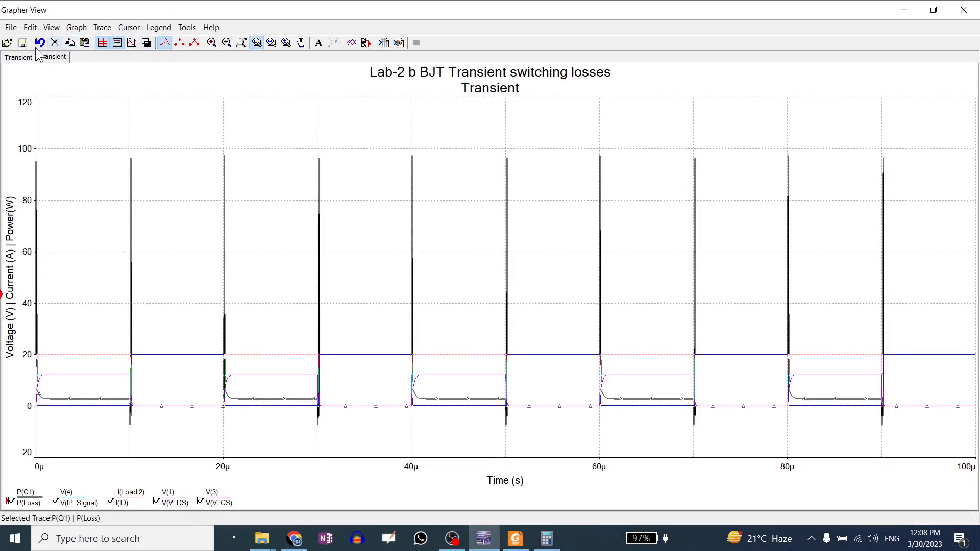
left_click(15, 58)
left_click(50, 59)
left_click(18, 58)
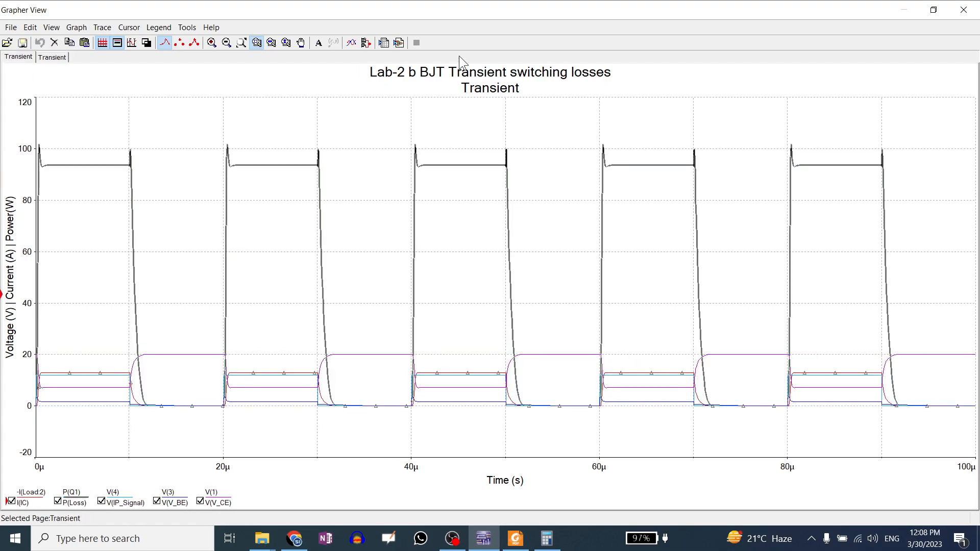
left_click(48, 58)
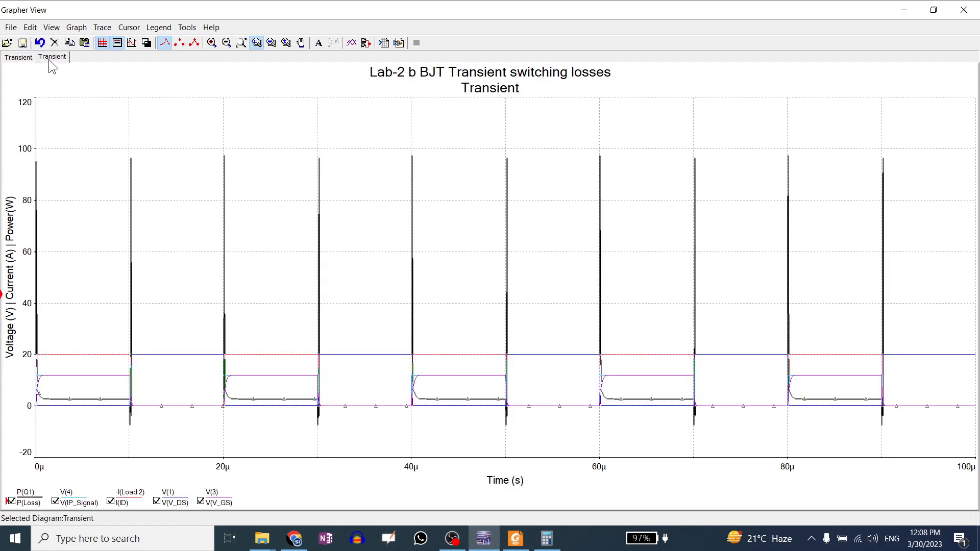
- Change the MOSFET result page's title to "Lab-2 b MOSFET Transient switching losses"
double_click(430, 75)
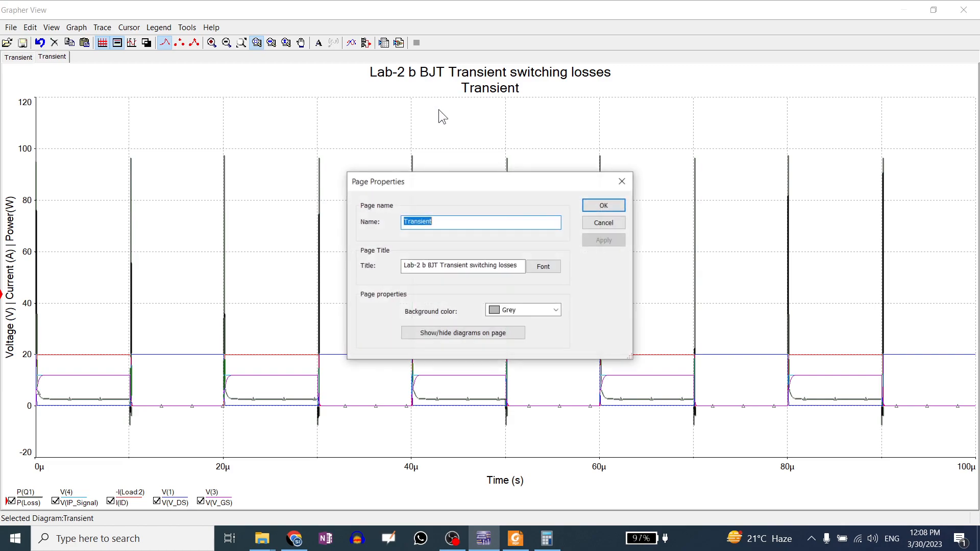
left_click(440, 264)
double_click(432, 265)
type("MOS")
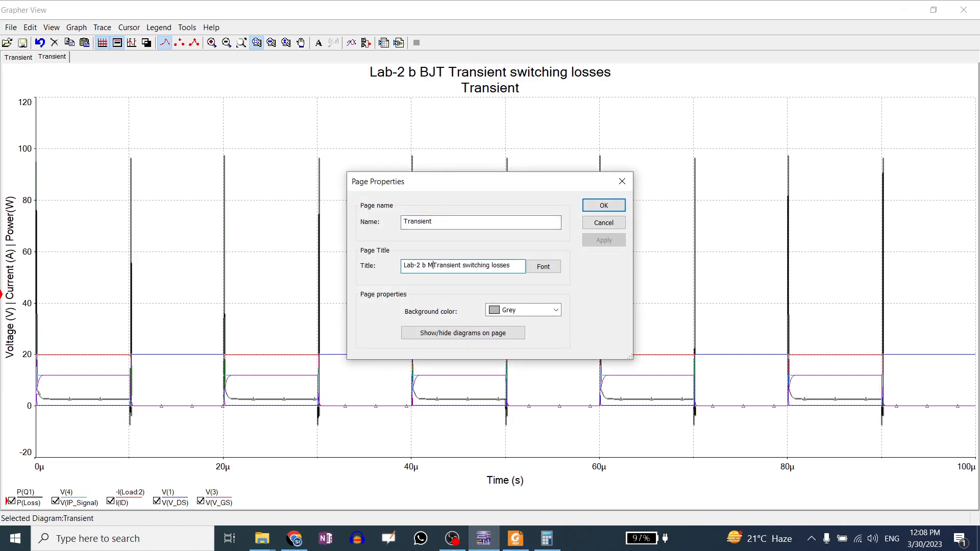
type("FET")
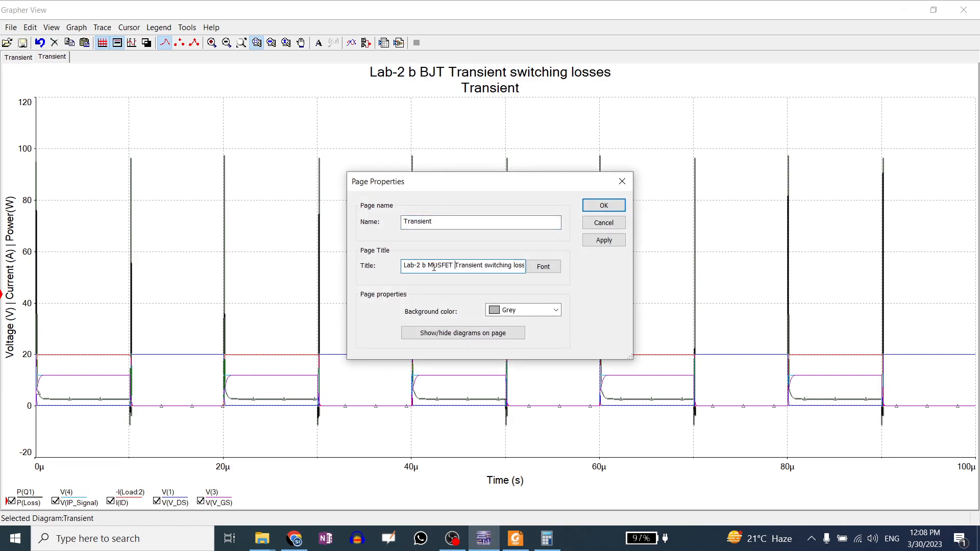
left_click(615, 240)
left_click(607, 205)
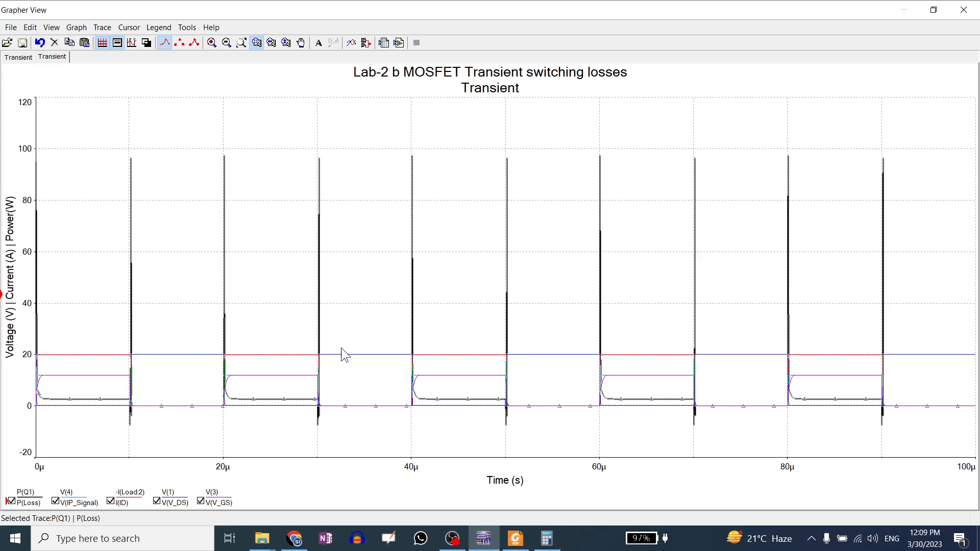
- Examine the power loss waveforms on the BJT page against those on the retitled MOSFET page
left_click(22, 60)
left_click(51, 59)
left_click(32, 61)
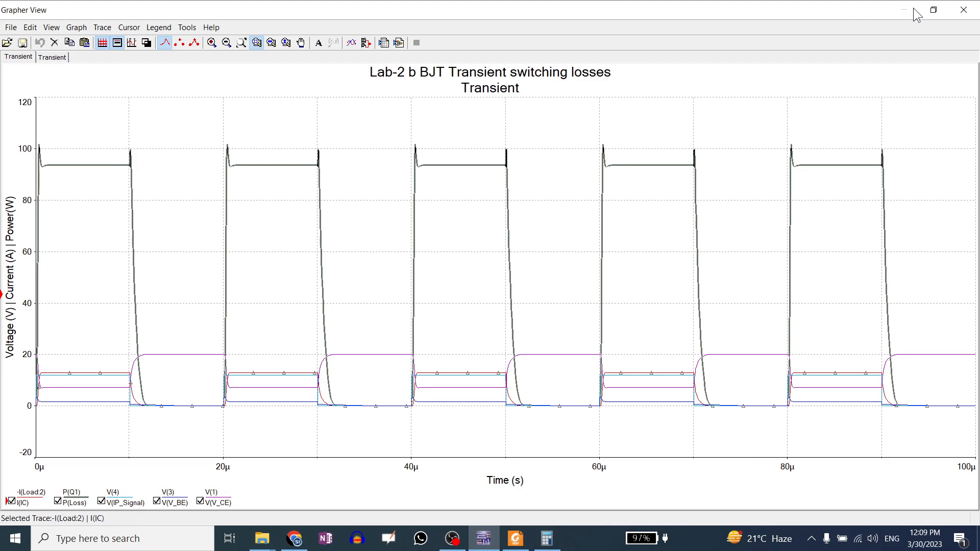
left_click(933, 9)
left_click(668, 70)
left_click(117, 42)
left_click(117, 42)
left_click(17, 56)
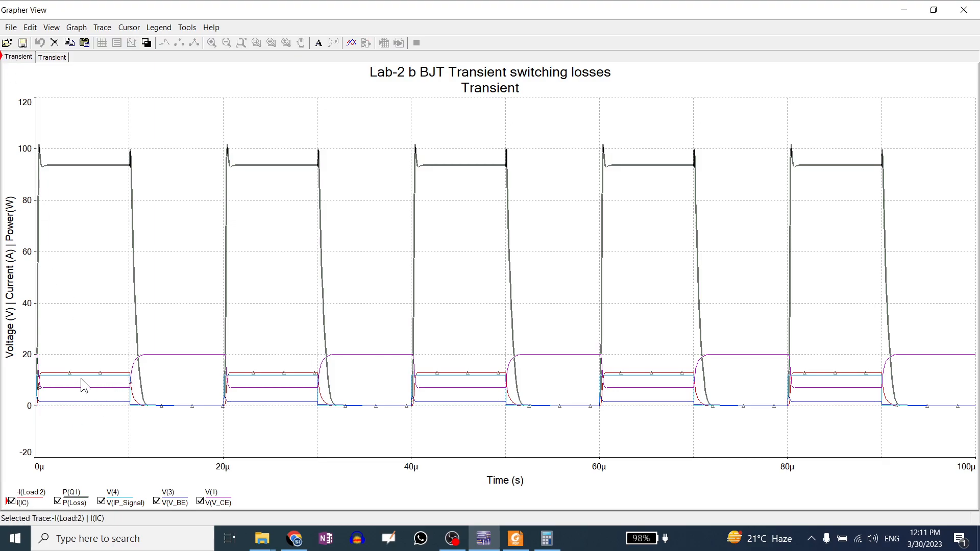
- Zoom the BJT graph into the lower waveforms around the first turn-off and next turn-on, about 7 to 22 µs
left_click(225, 403)
left_click_drag(108, 357, 241, 414)
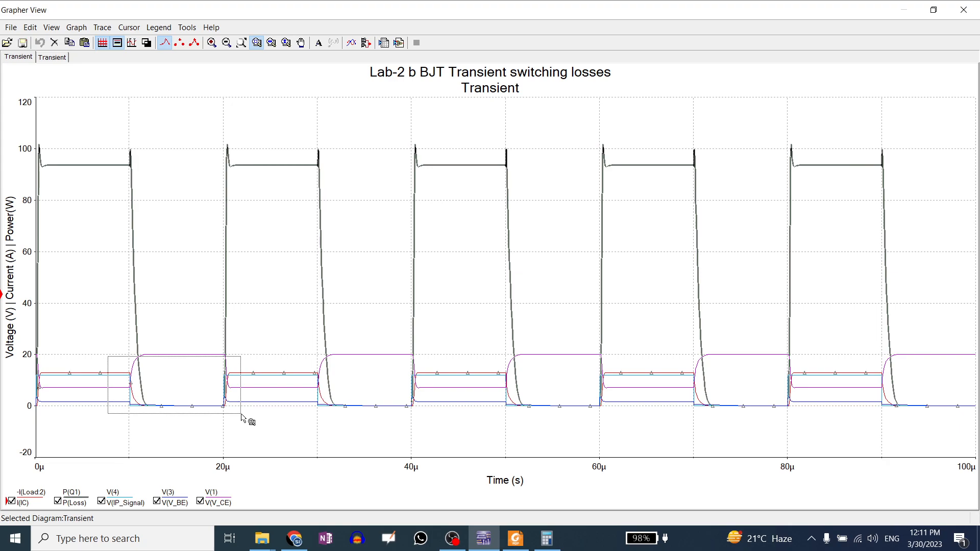
left_click_drag(242, 414, 243, 419)
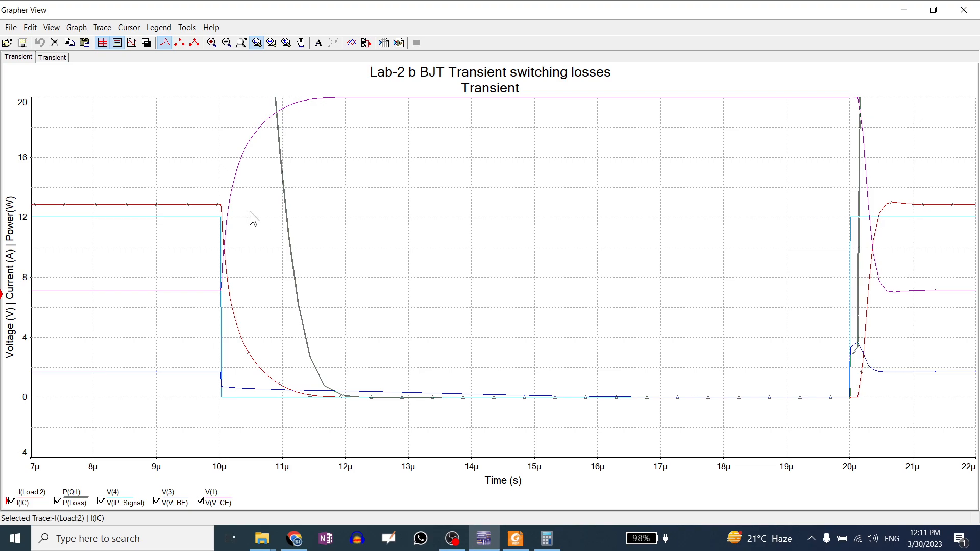
- Restore the Grapher window to its smaller size and close it to uncover the MOSFET schematic
left_click(933, 9)
left_click_drag(530, 91, 358, 131)
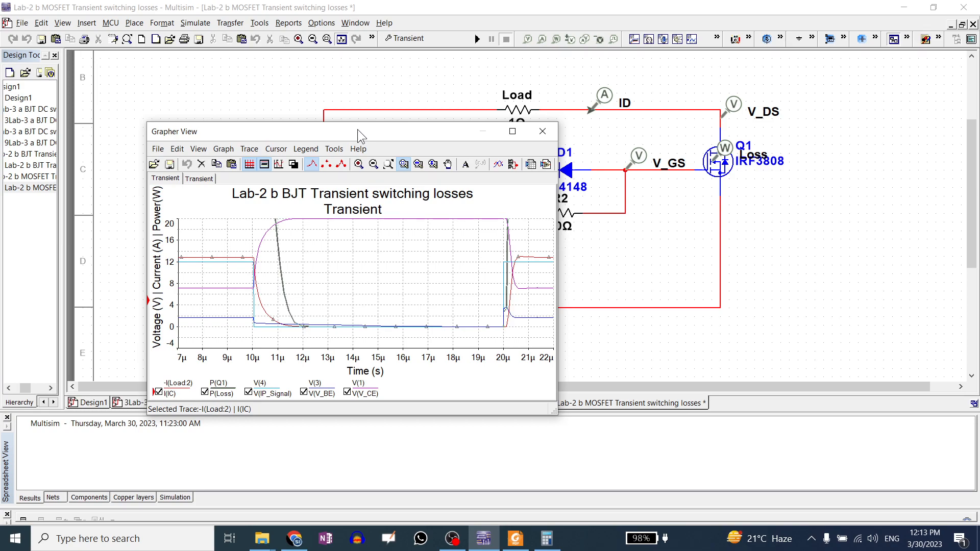
left_click(550, 134)
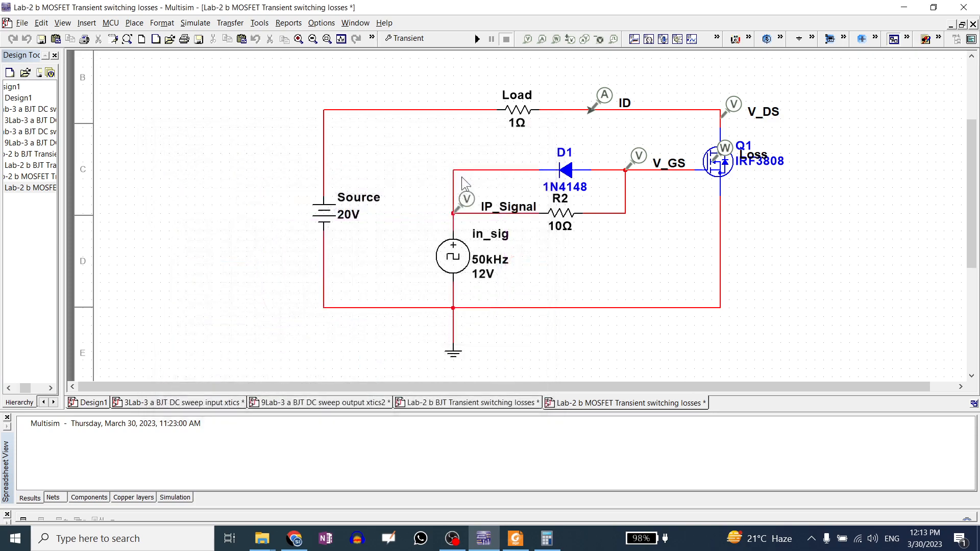
- Open the design "Lab-2 c BJT Interactive switching losses" from the selected2 folder in File Explorer and maximize its schematic in Multisim
mouse_move(262, 538)
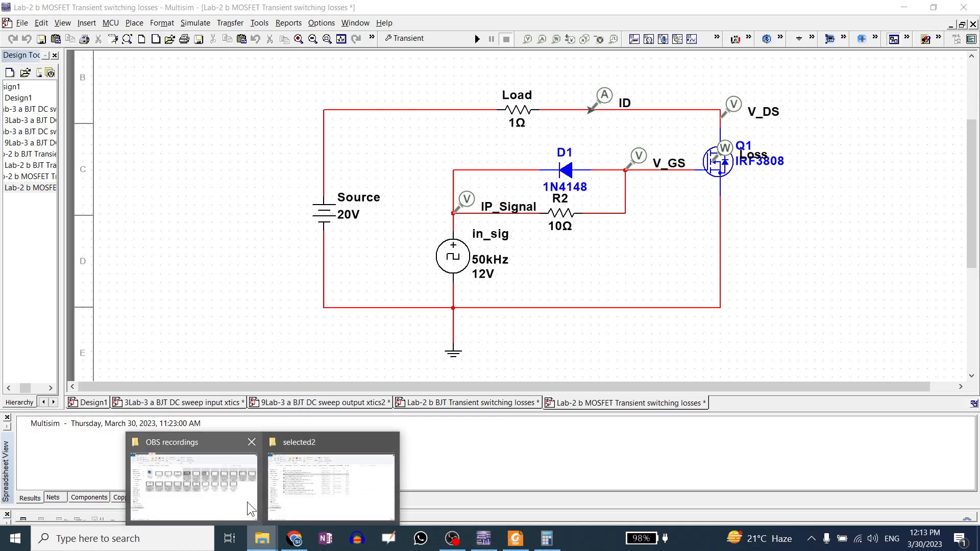
left_click(278, 484)
left_click(189, 199)
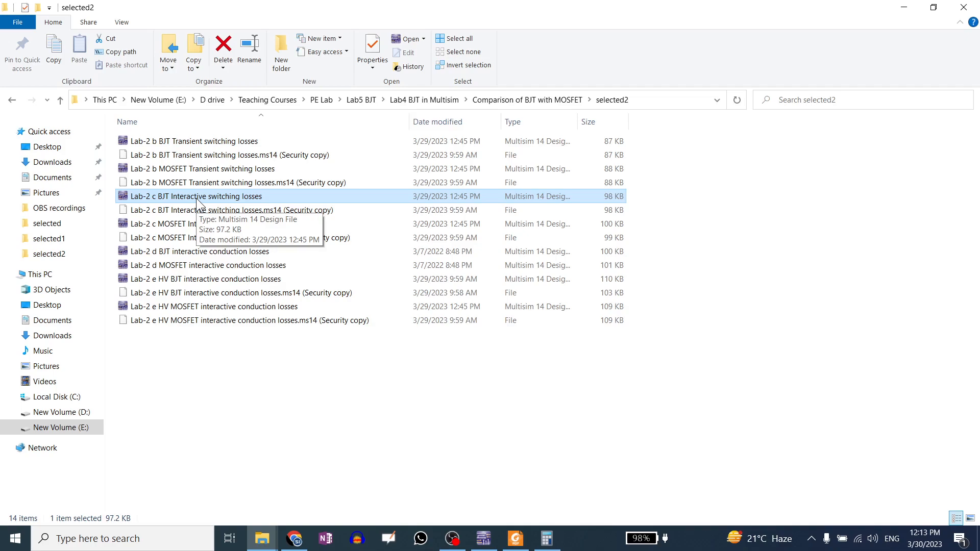
double_click(196, 197)
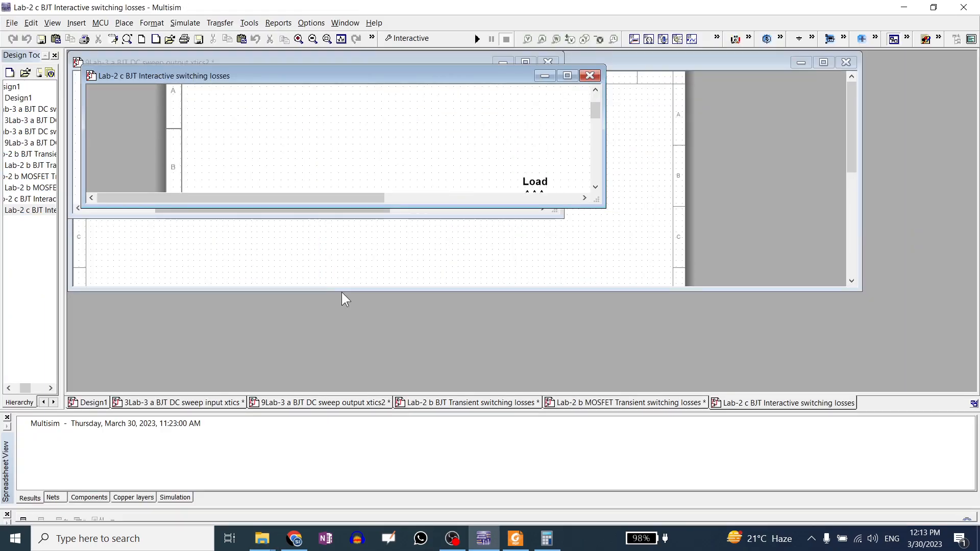
left_click(567, 76)
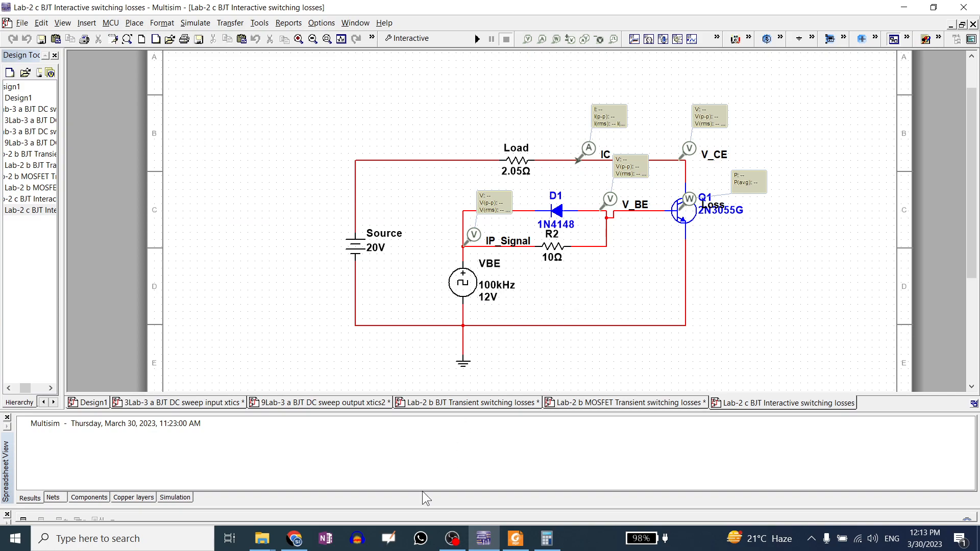
- Open the design "Lab-2 c MOSFET Interactive switching losses" from the selected2 folder and maximize its schematic
left_click(311, 477)
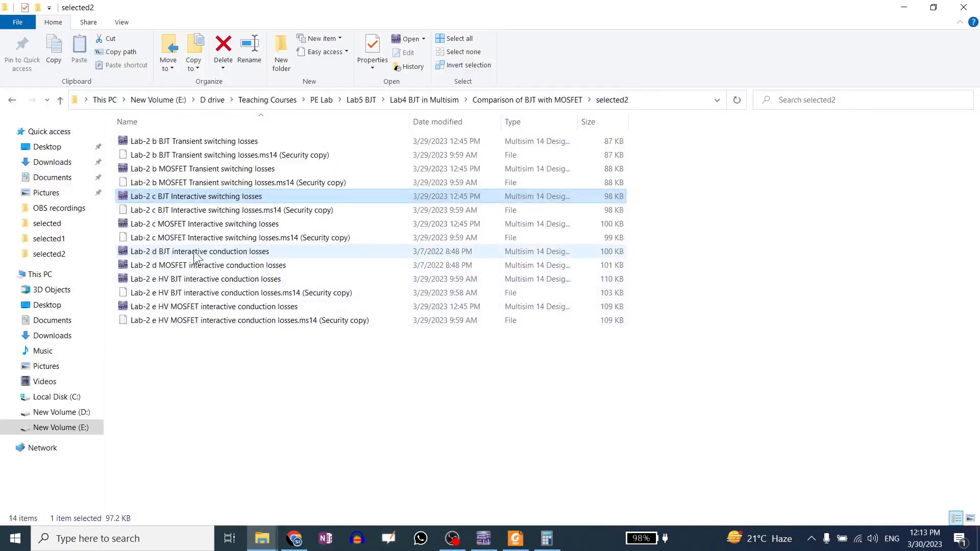
double_click(202, 224)
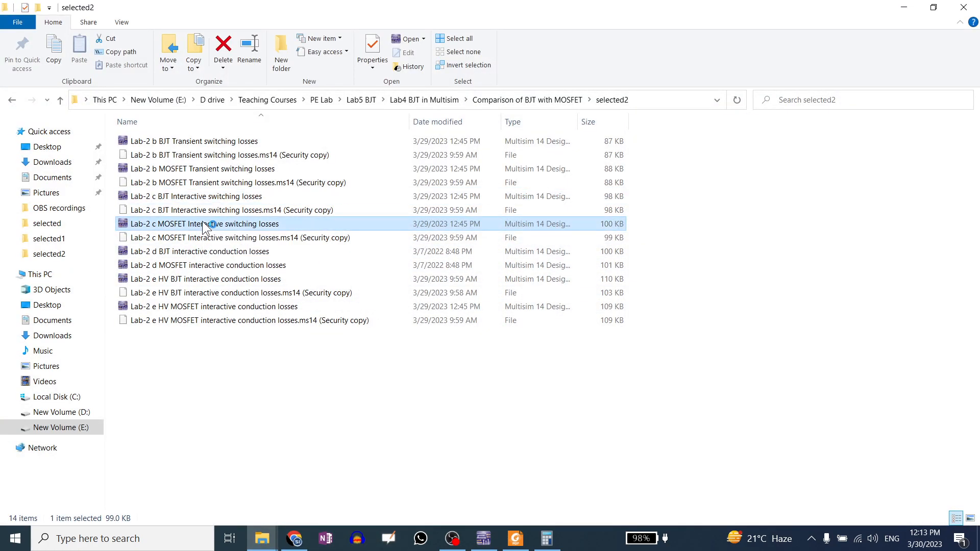
left_click(567, 76)
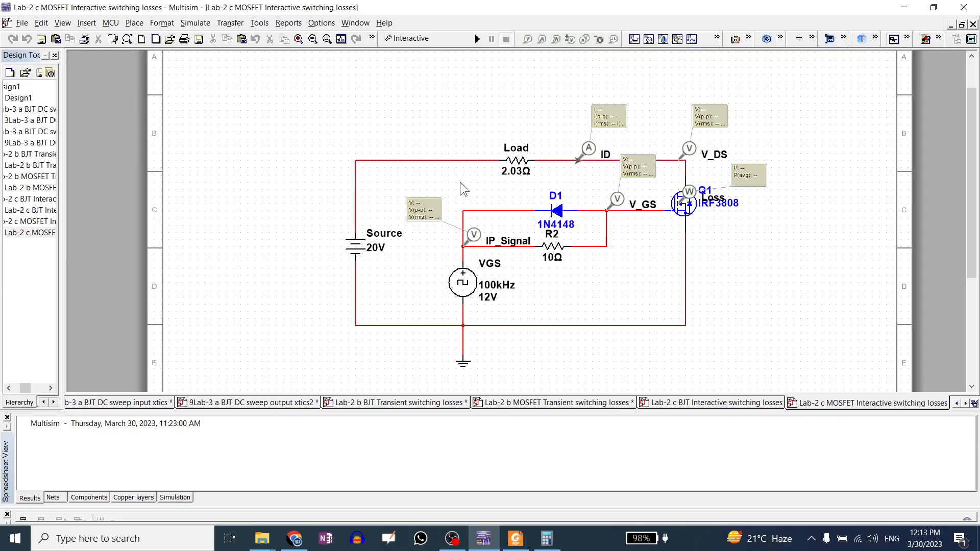
- Set the VBE clock source's frequency to 50 kHz in the BJT interactive switching losses circuit
left_click(753, 404)
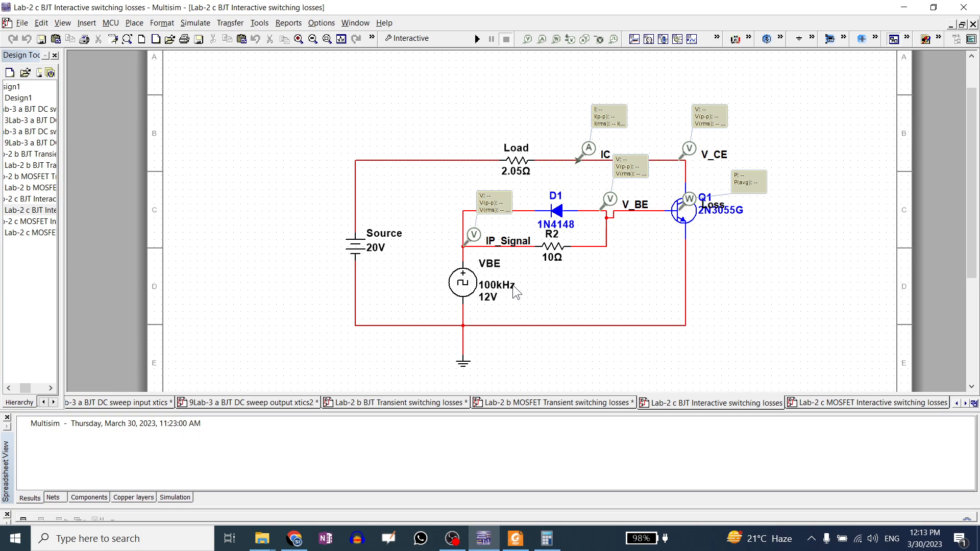
double_click(467, 283)
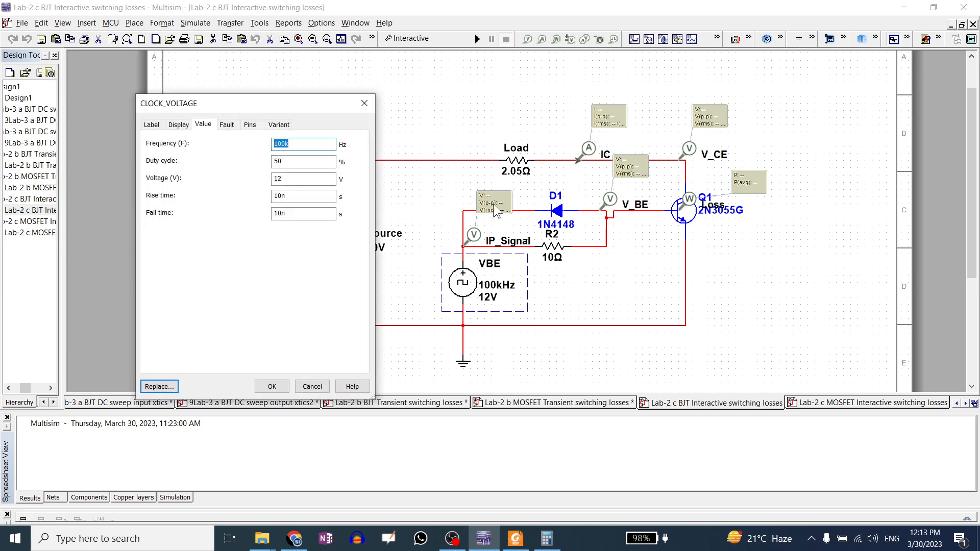
left_click(281, 144)
key("BackSpace")
key("BackSpace")
type("5")
left_click(280, 386)
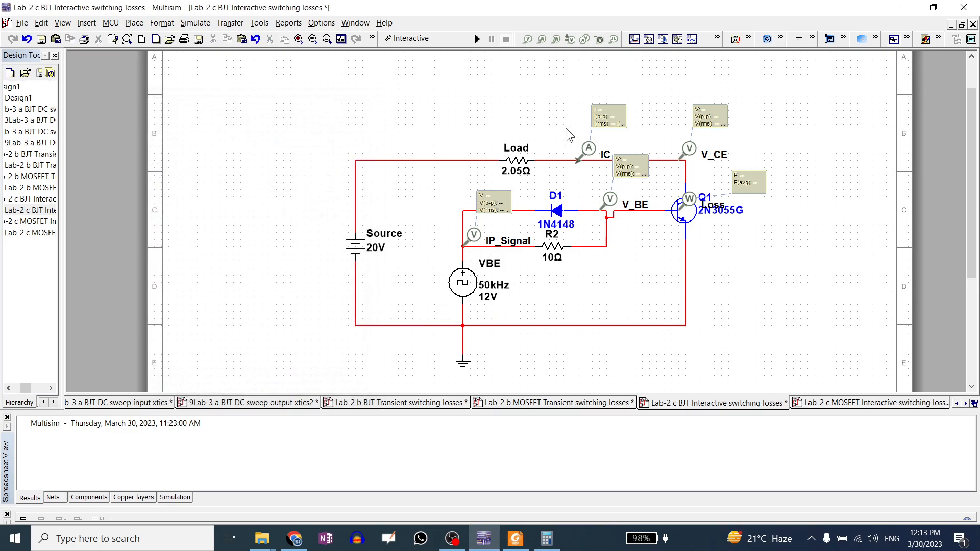
- Set the VGS clock source's frequency to 50 kHz in the MOSFET interactive switching losses circuit
left_click(847, 403)
left_click(461, 279)
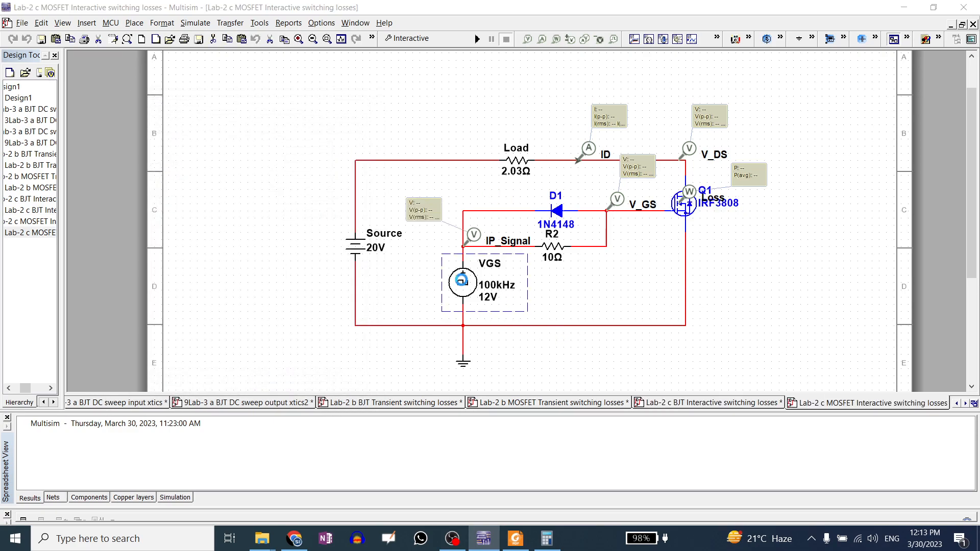
left_click(278, 145)
key("BackSpace")
type("50k")
key("Return")
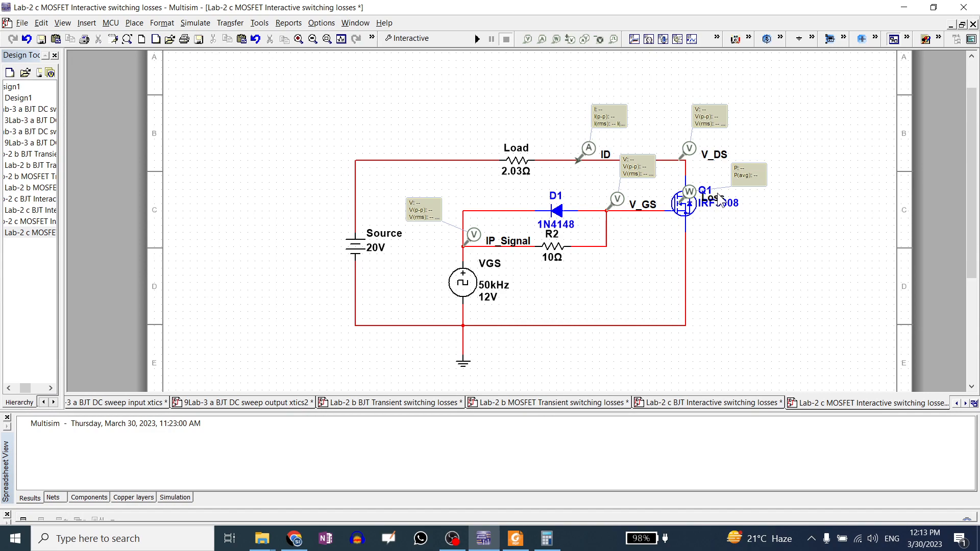
- Run and stop the interactive simulation on the BJT circuit and on the MOSFET circuit to fill their probe readouts
left_click(688, 407)
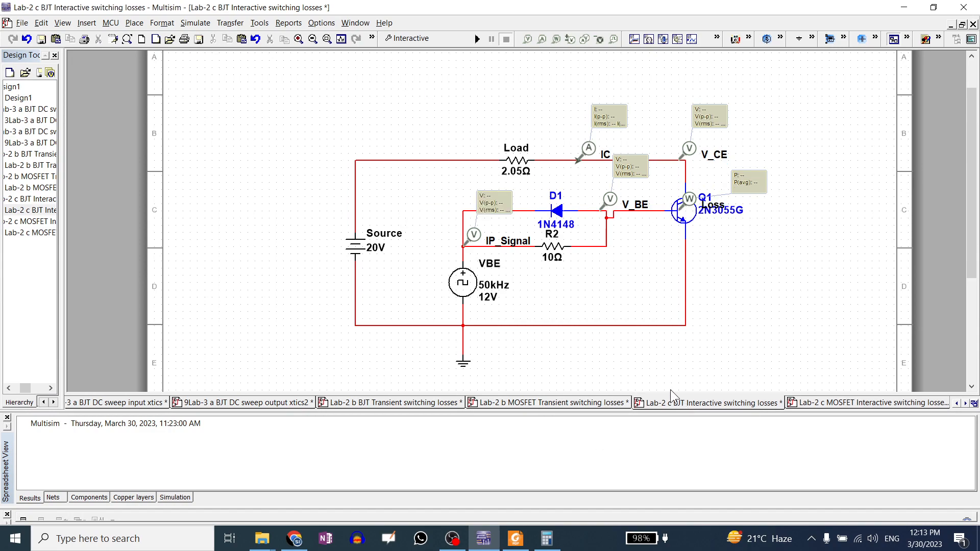
left_click(477, 38)
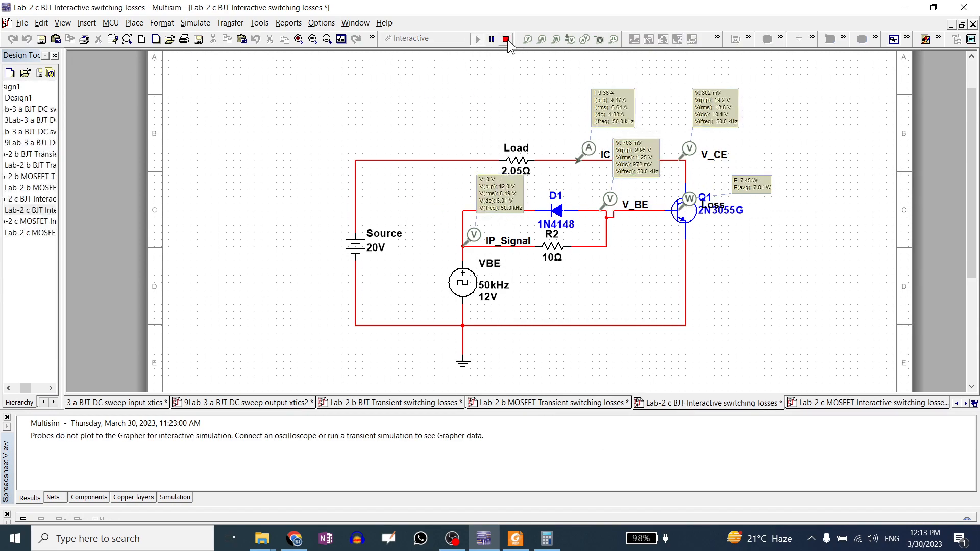
left_click(507, 38)
left_click(843, 404)
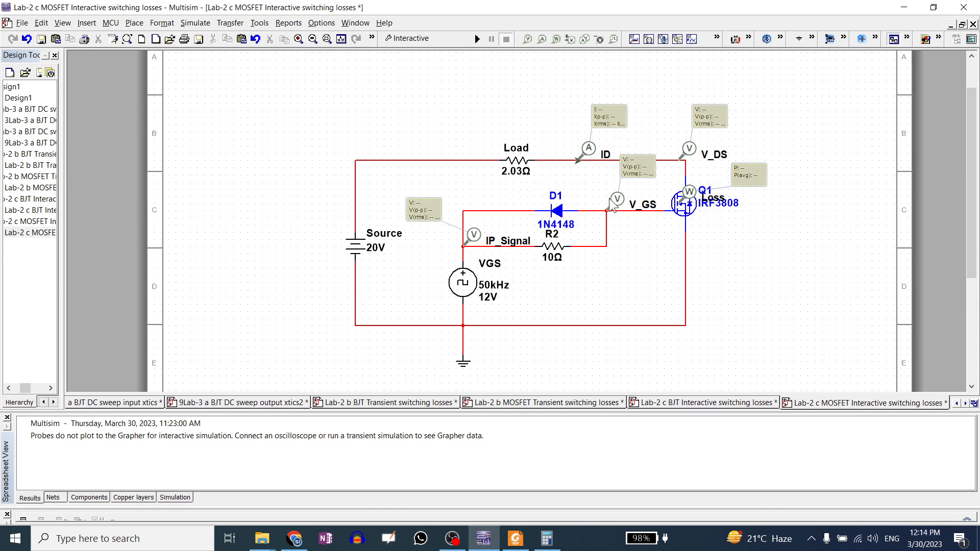
left_click(477, 39)
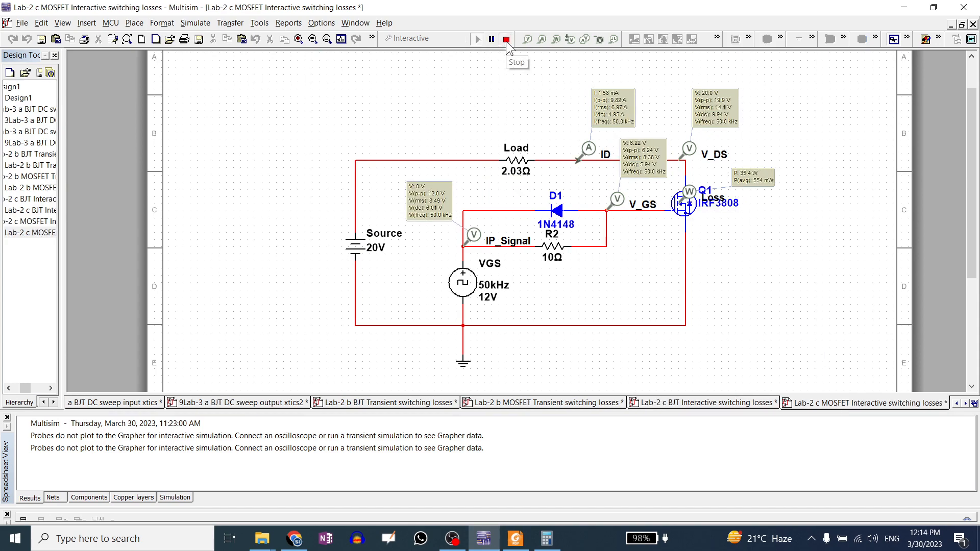
left_click(506, 39)
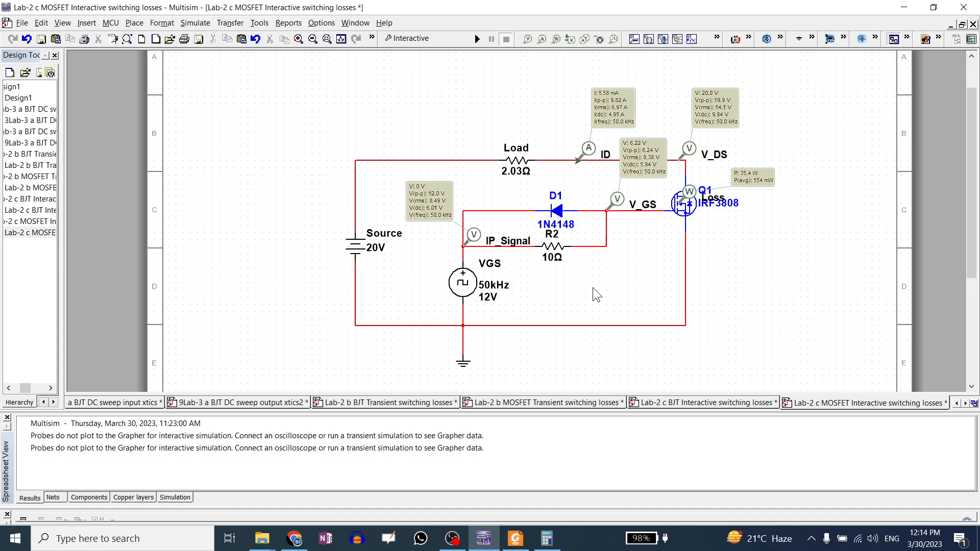
- Rerun the BJT circuit's interactive simulation, stop it, and move the IP_Signal probe's readout clear of the Load resistor's value
left_click(710, 403)
left_click(875, 403)
left_click(747, 404)
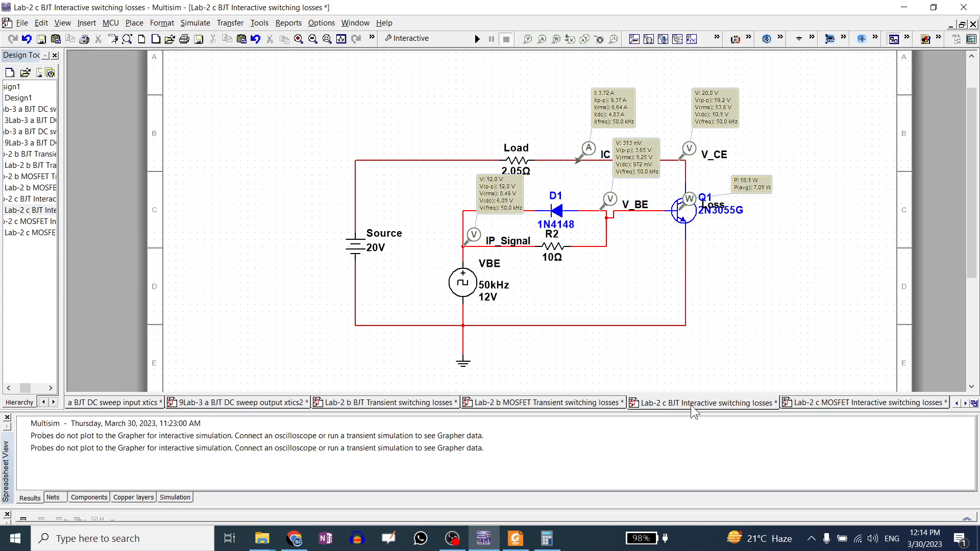
left_click(476, 41)
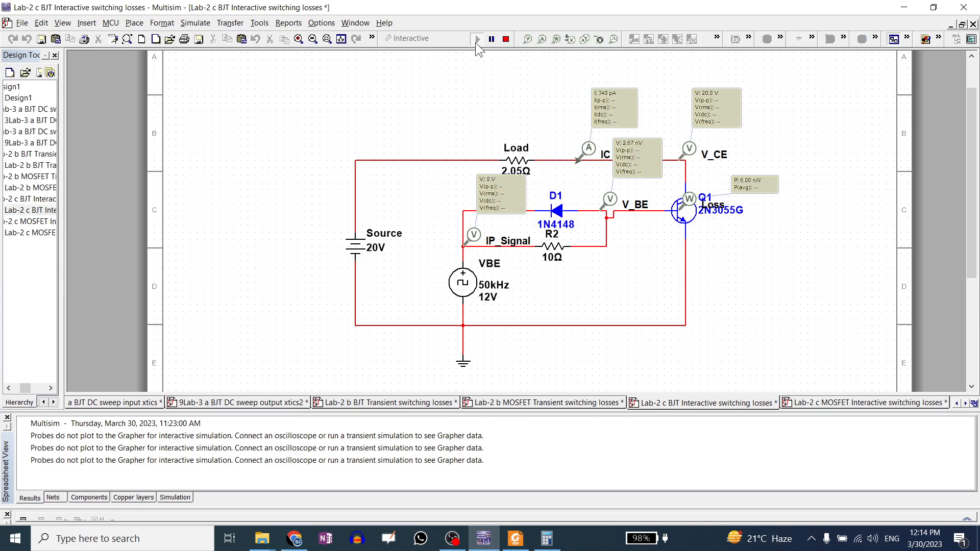
left_click(505, 39)
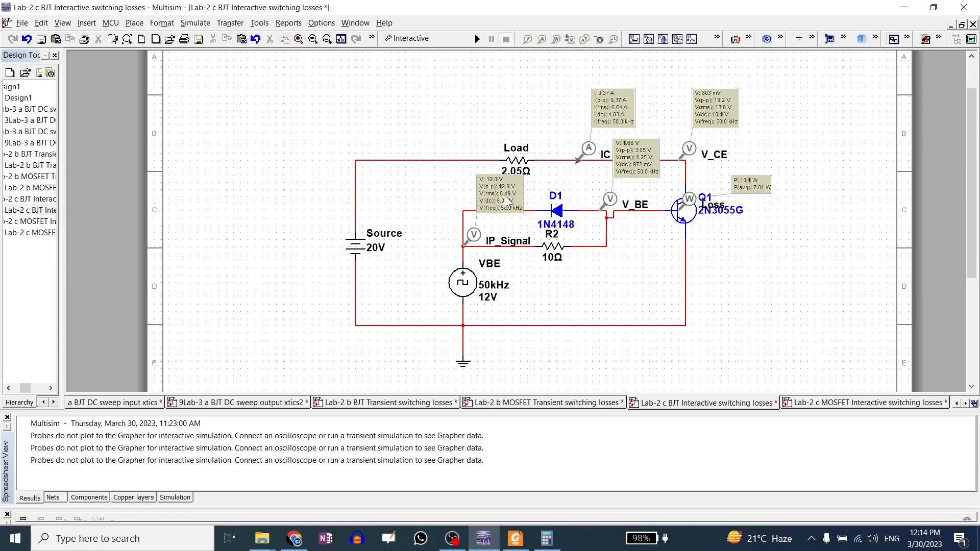
left_click_drag(515, 199, 439, 211)
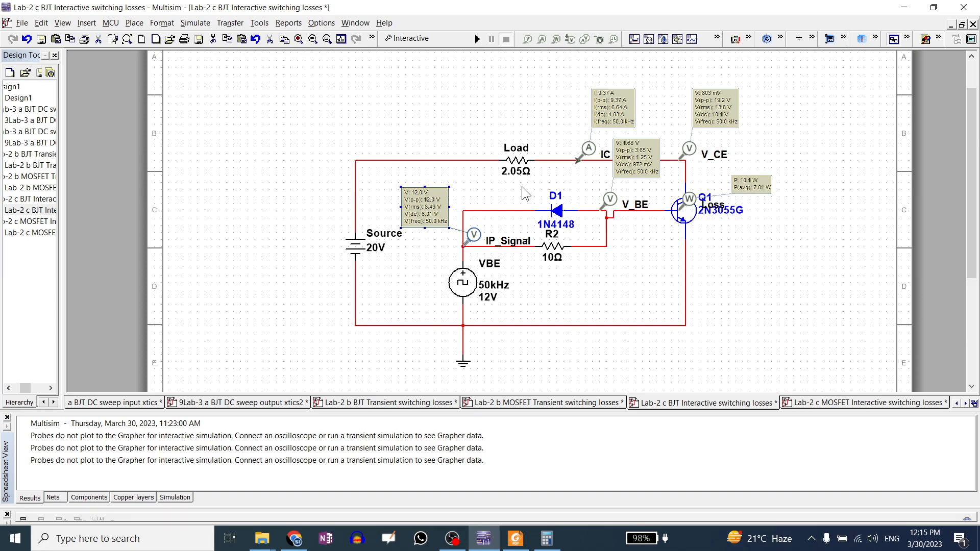
- Compare the load resistances and the current, voltage and average power loss probe readings of the BJT and MOSFET circuits at 50 kHz
left_click(819, 402)
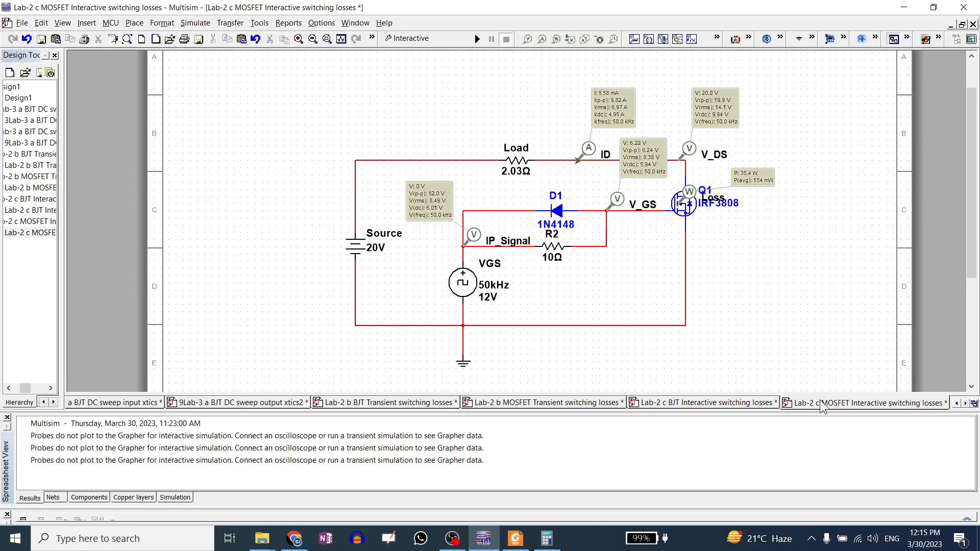
left_click(738, 403)
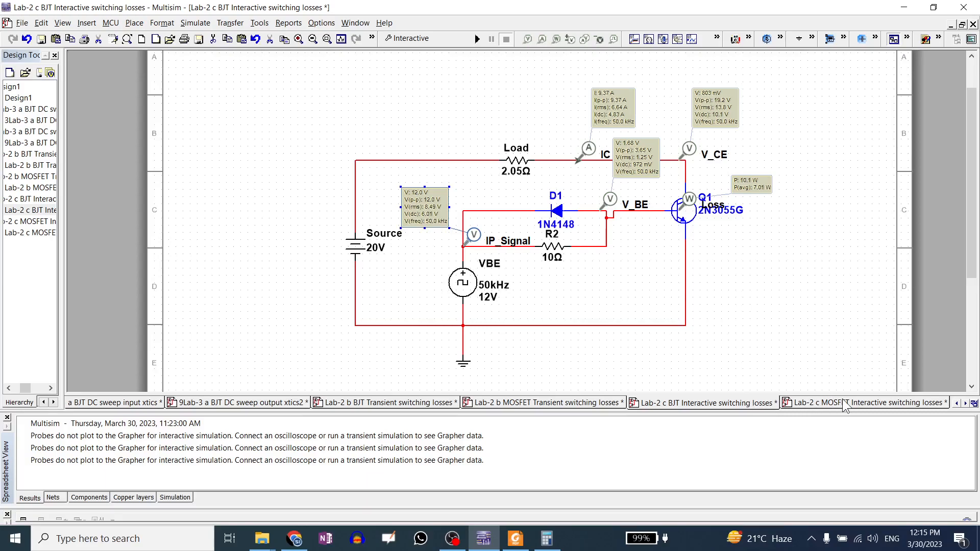
mouse_move(844, 401)
left_click(818, 404)
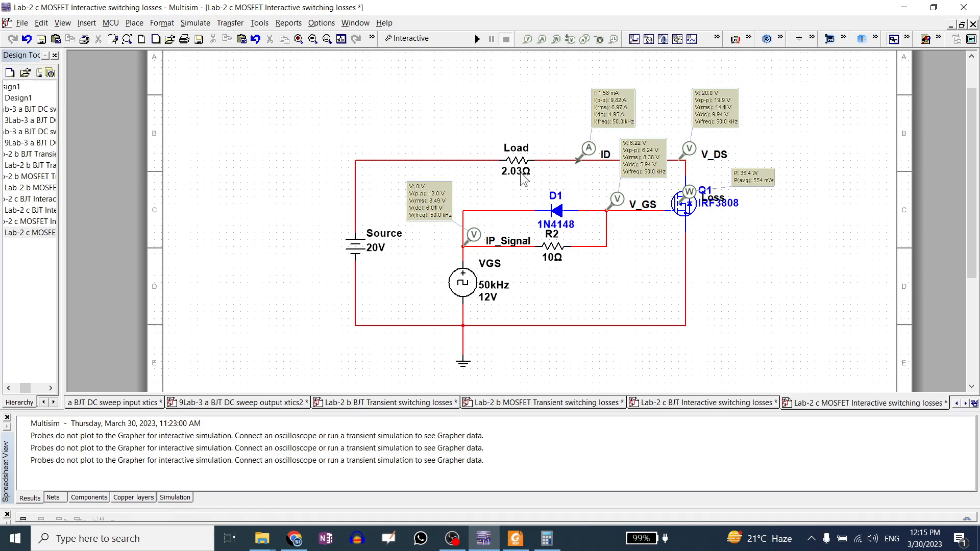
left_click(711, 405)
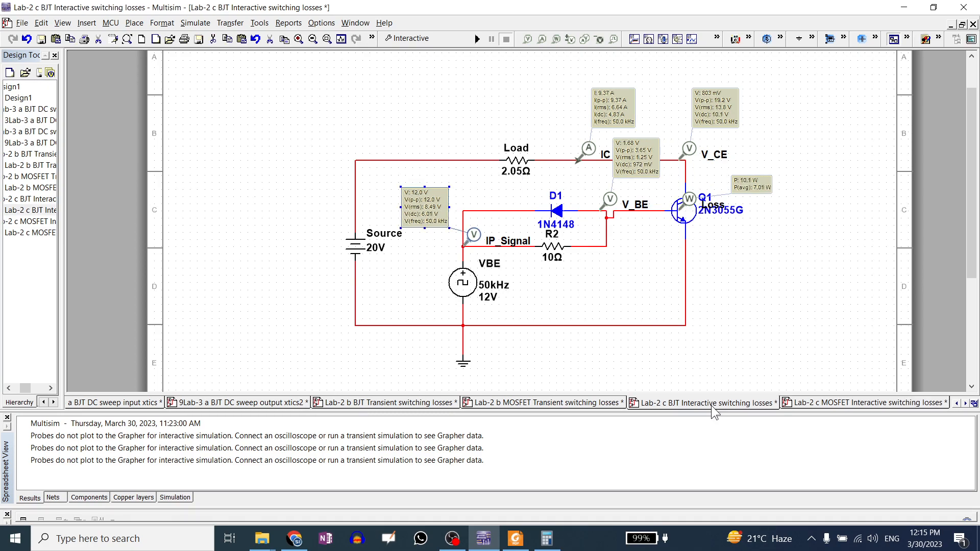
left_click(816, 403)
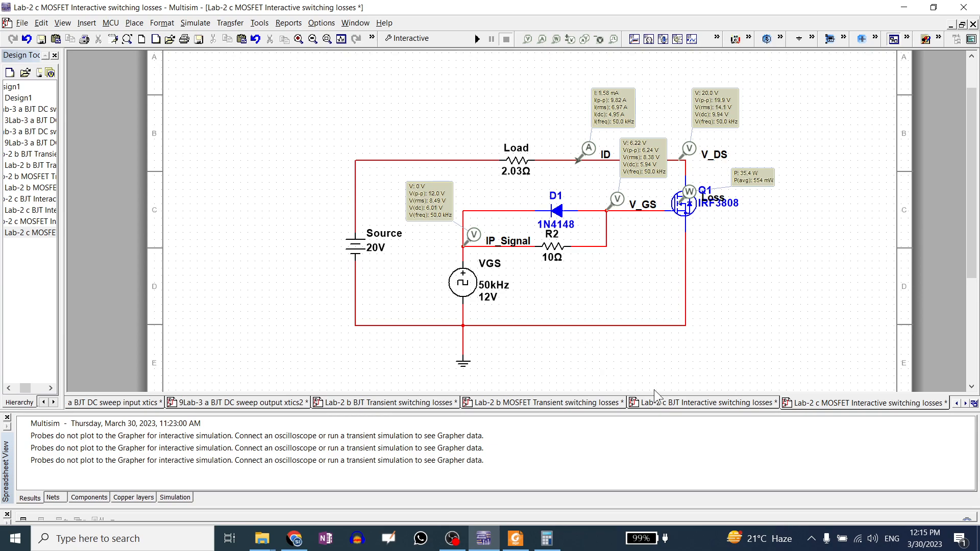
left_click(674, 406)
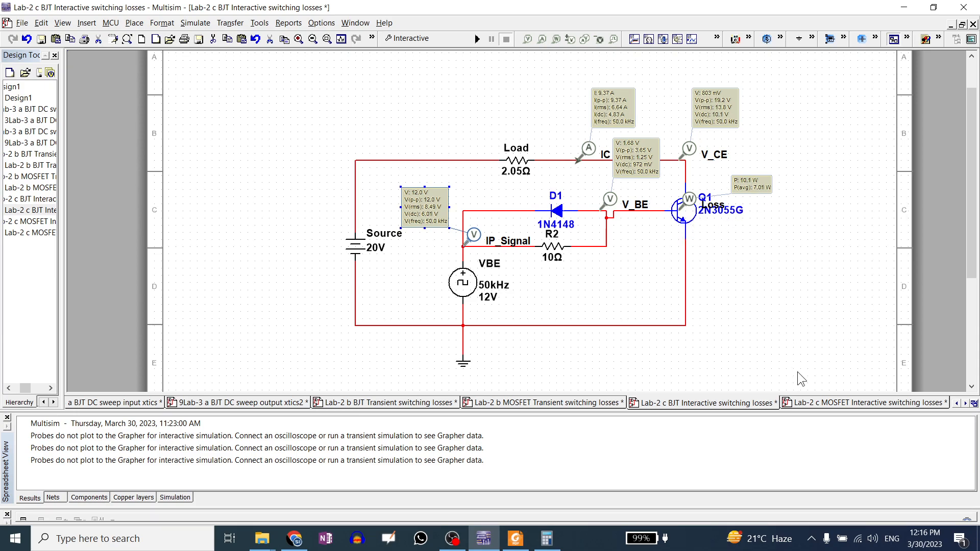
left_click(840, 403)
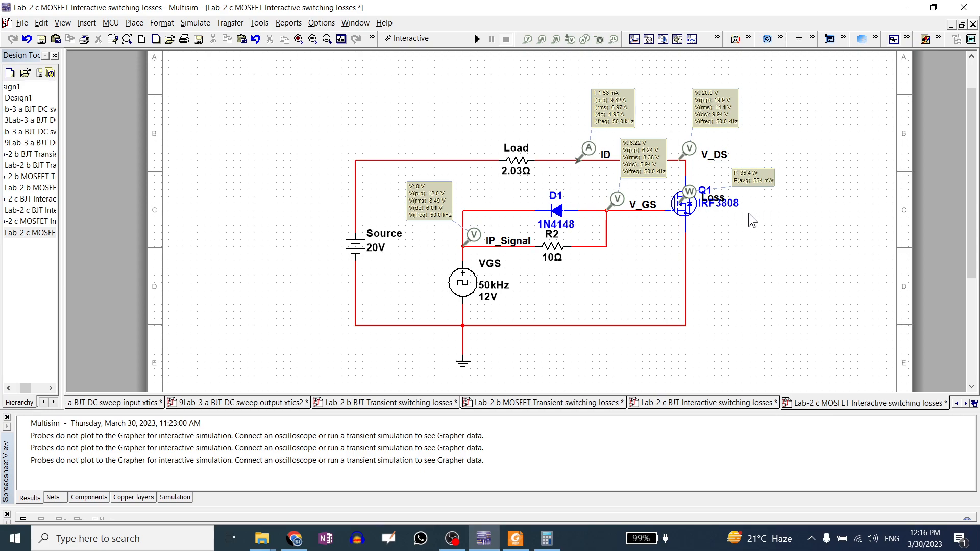
left_click(668, 403)
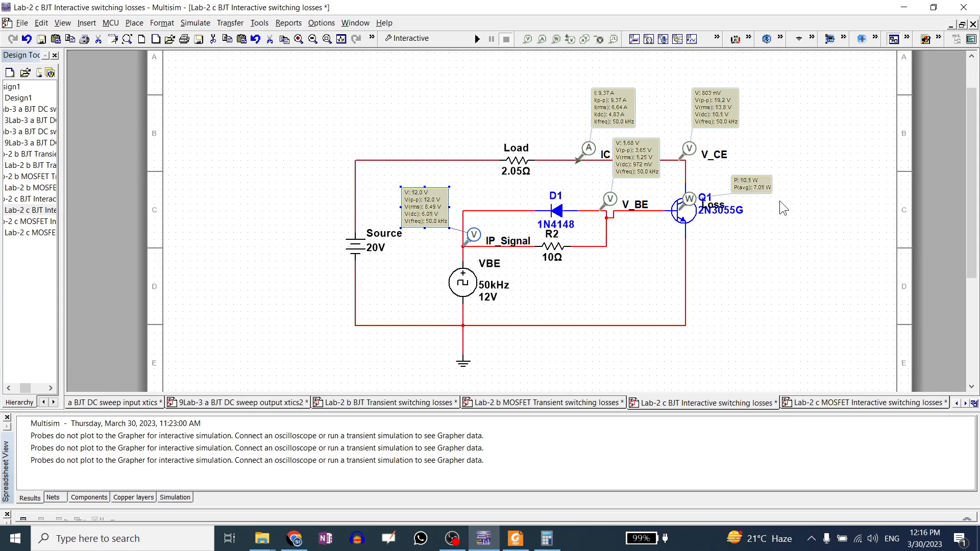
left_click(863, 406)
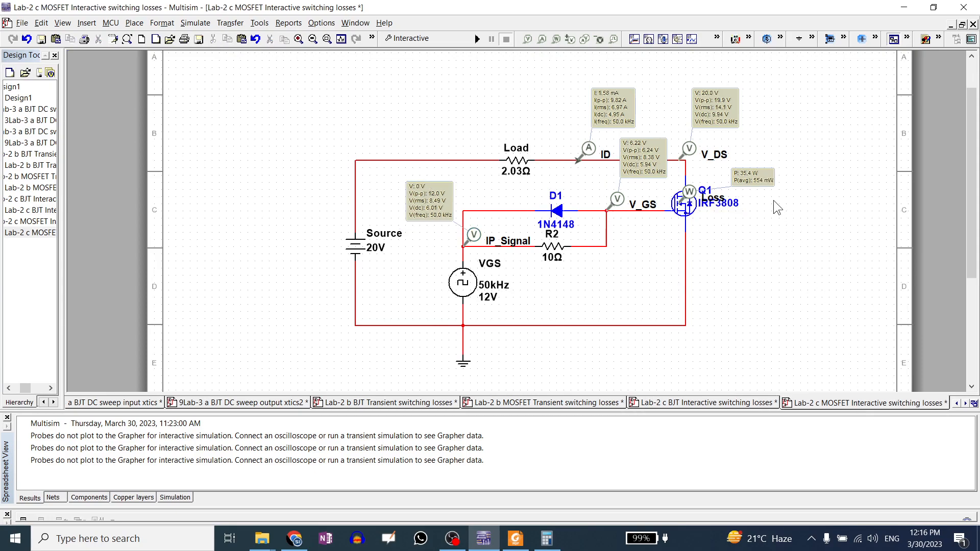
- Set the VBE clock source's frequency to 100 kHz in the BJT circuit and run its interactive simulation
left_click(696, 403)
double_click(462, 282)
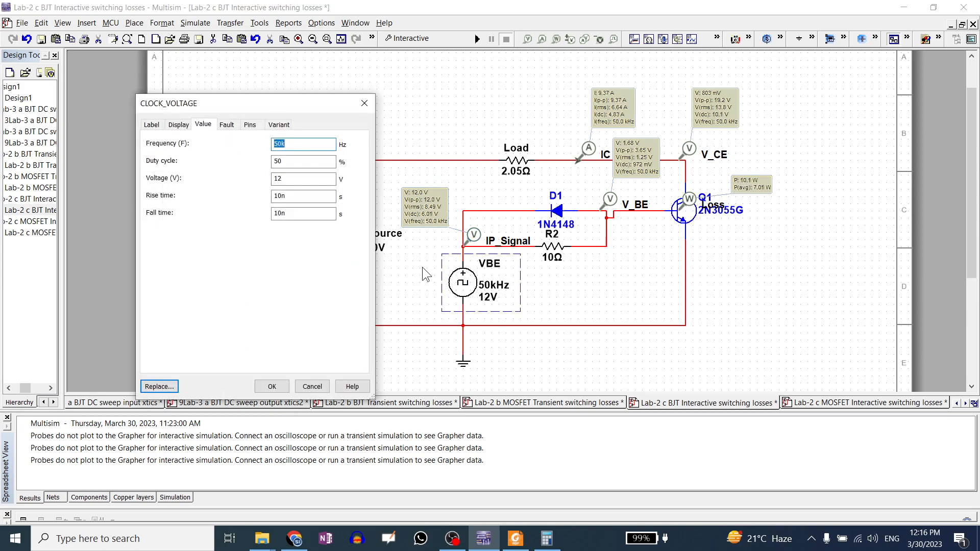
left_click_drag(282, 145, 262, 145)
type("100")
left_click(288, 385)
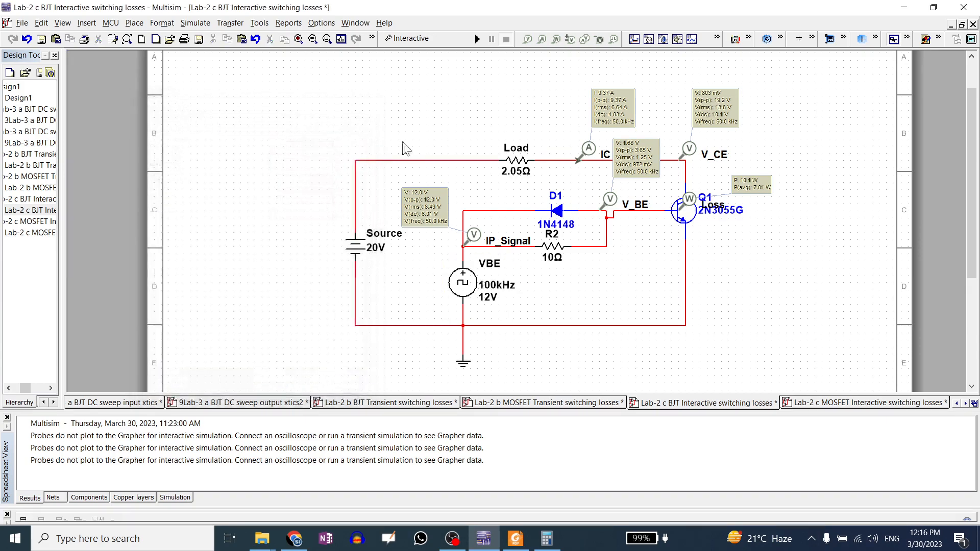
left_click(476, 39)
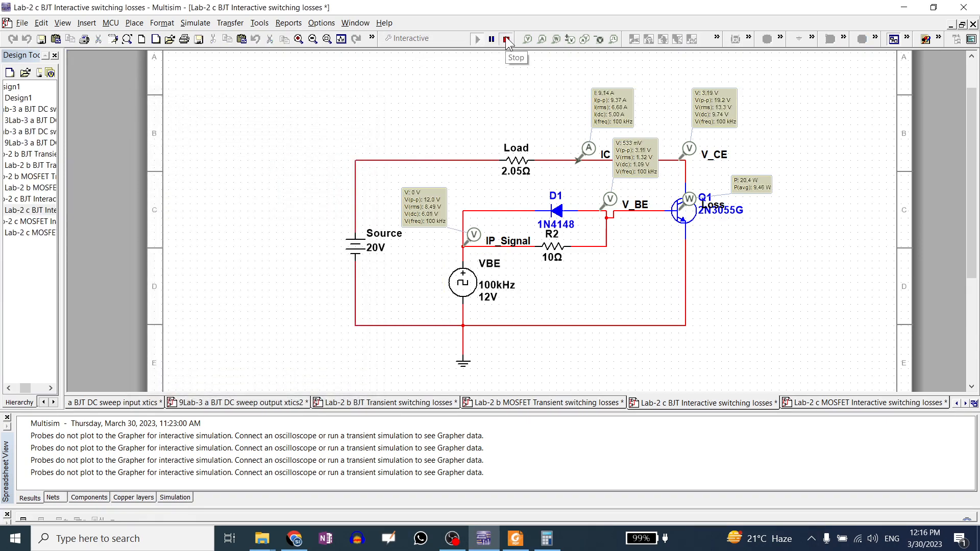
- Stop the BJT circuit's interactive simulation at 100 kHz
left_click(505, 39)
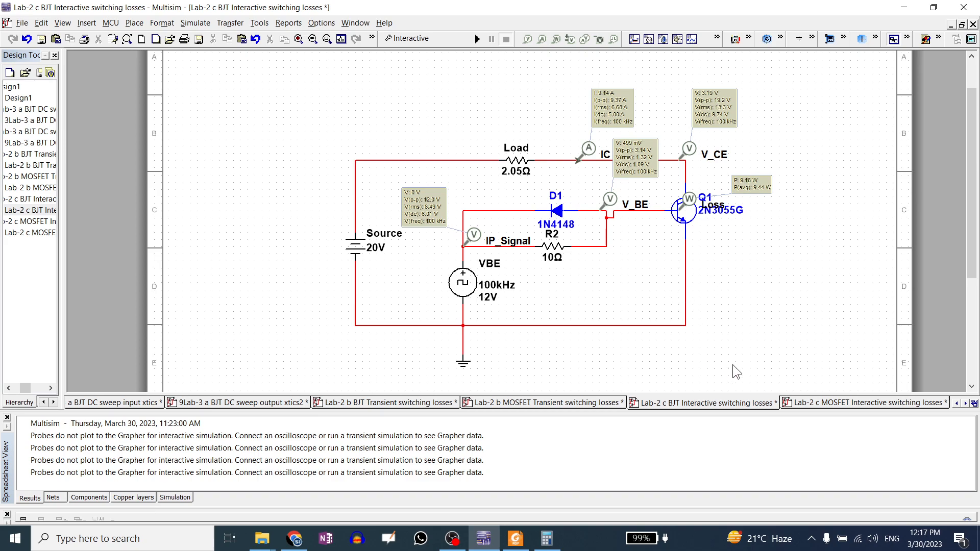
- Set the VGS clock source's frequency to 100 kHz in the MOSFET interactive switching losses circuit, and run and stop its simulation
left_click(813, 403)
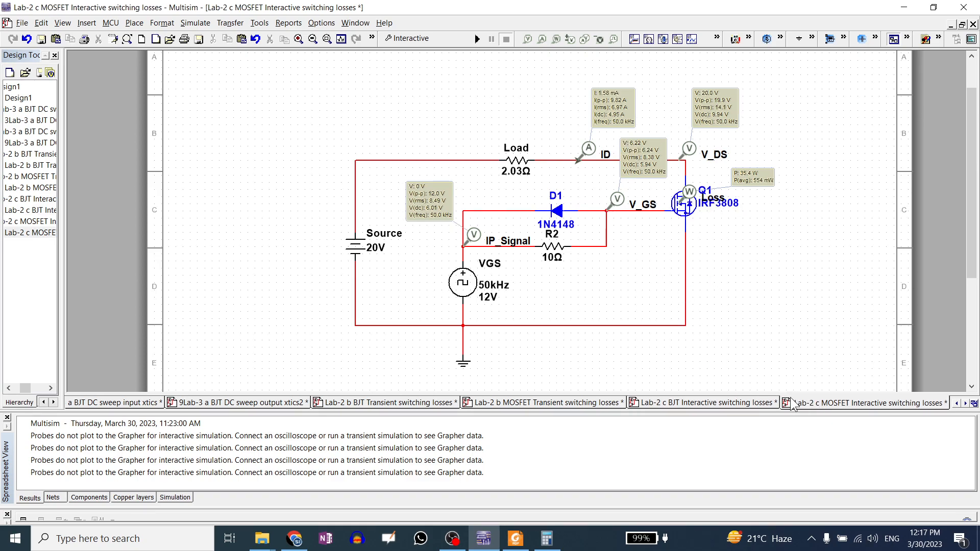
left_click(462, 281)
double_click(461, 281)
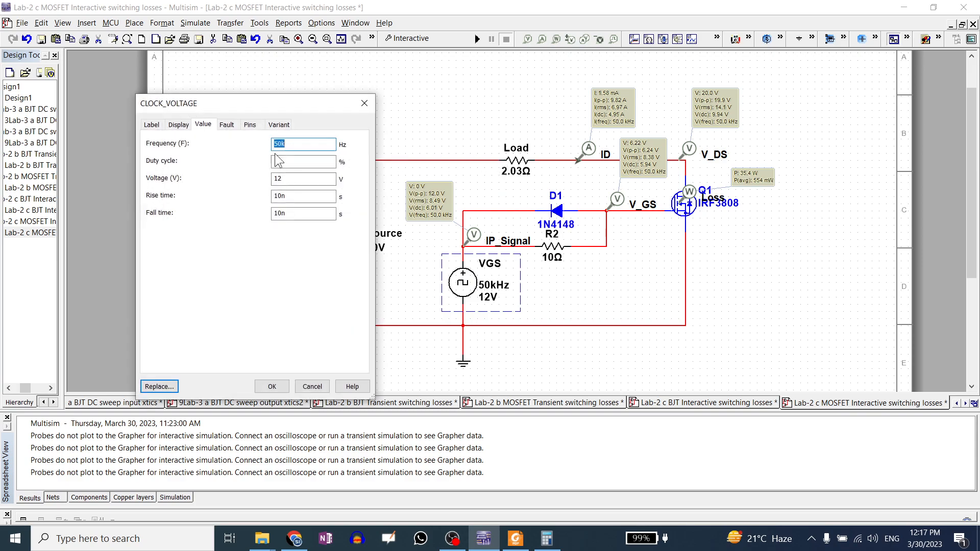
left_click_drag(282, 144, 265, 146)
type("100")
key("Return")
left_click(477, 38)
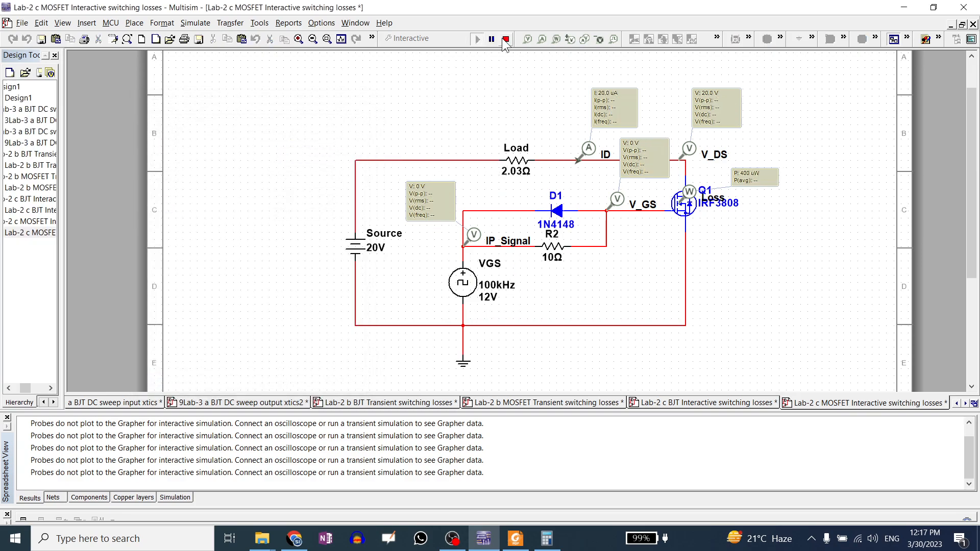
left_click(504, 39)
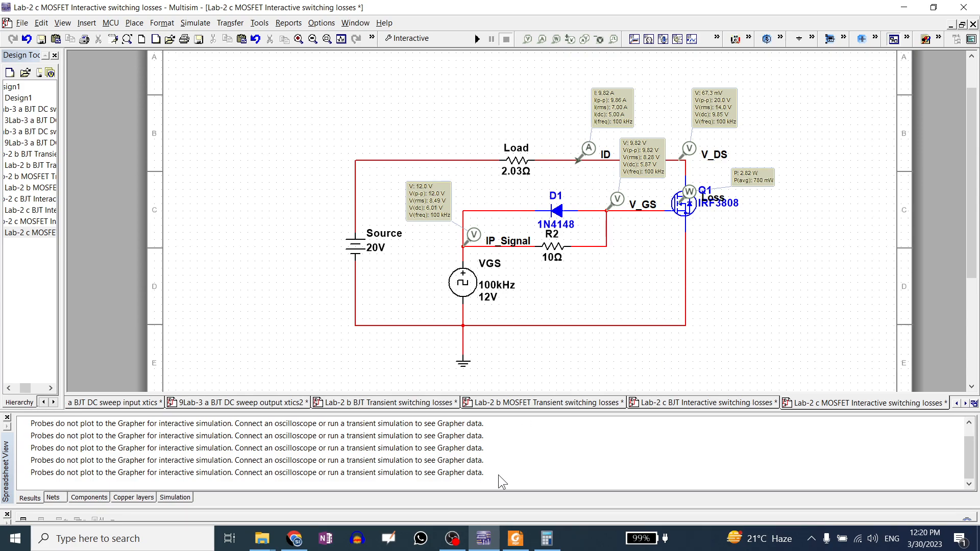
mouse_move(261, 537)
left_click(302, 485)
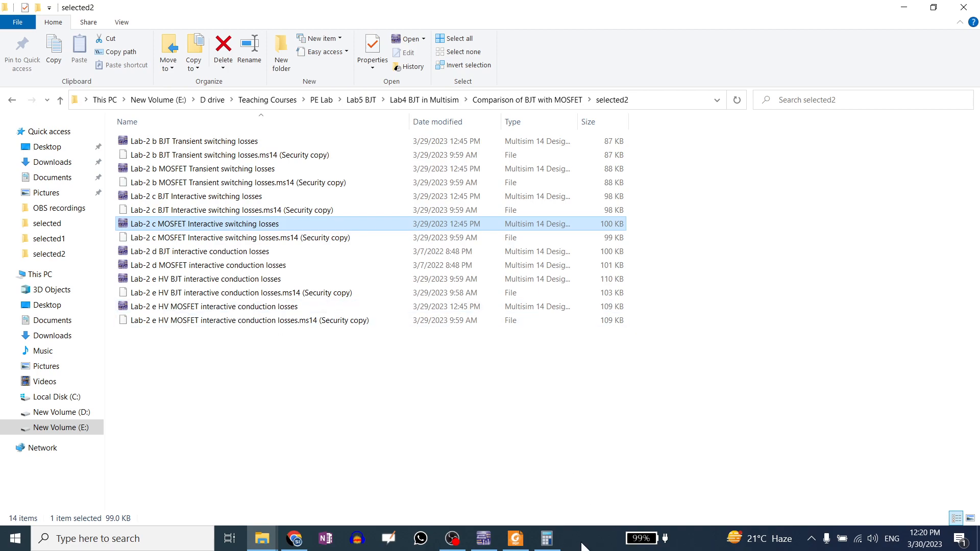
mouse_move(483, 542)
left_click(558, 444)
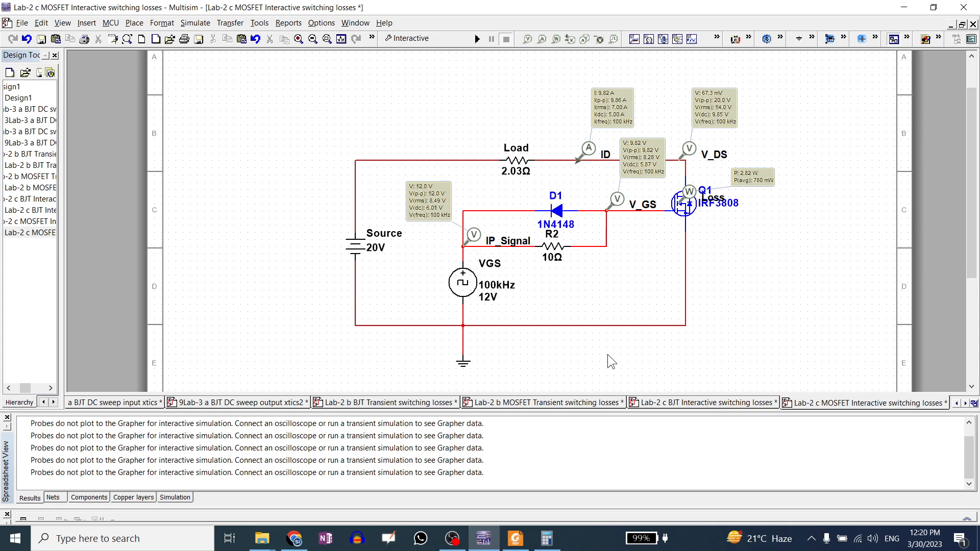
- Compare the average power loss readings of the BJT and MOSFET circuits at 100 kHz
left_click(657, 402)
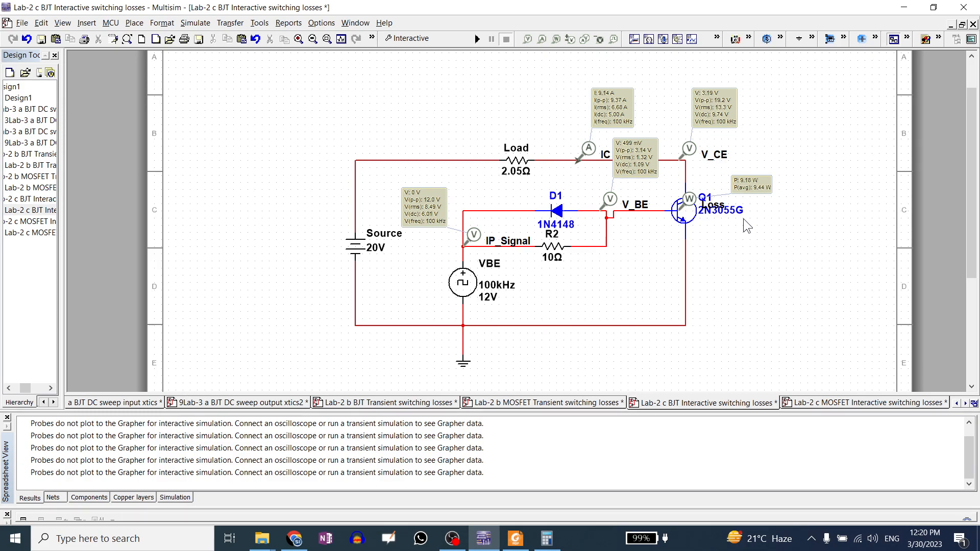
left_click(849, 403)
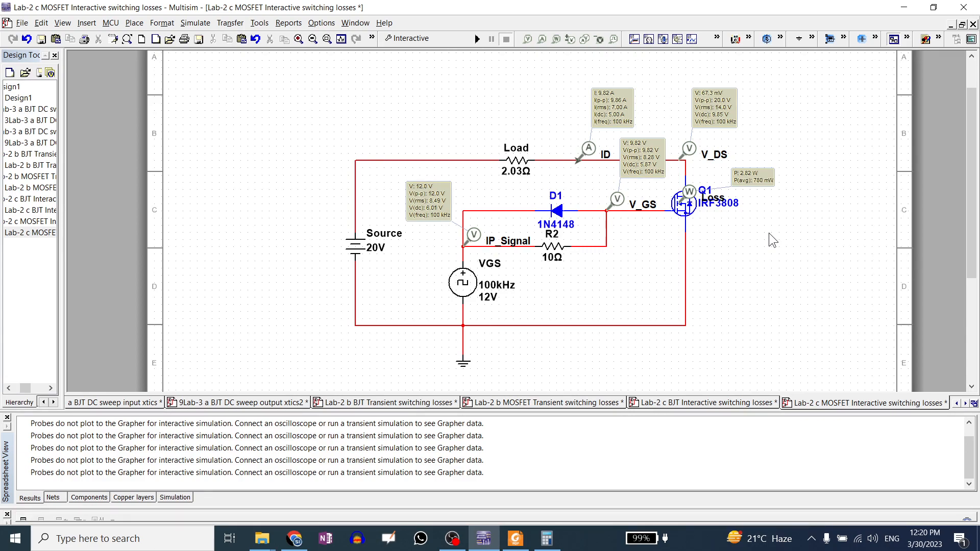
left_click(704, 408)
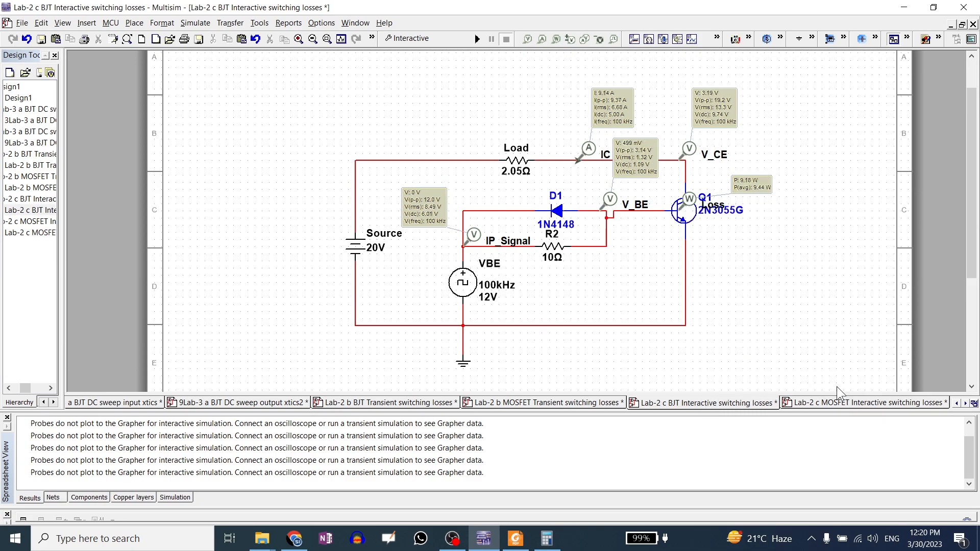
left_click(839, 402)
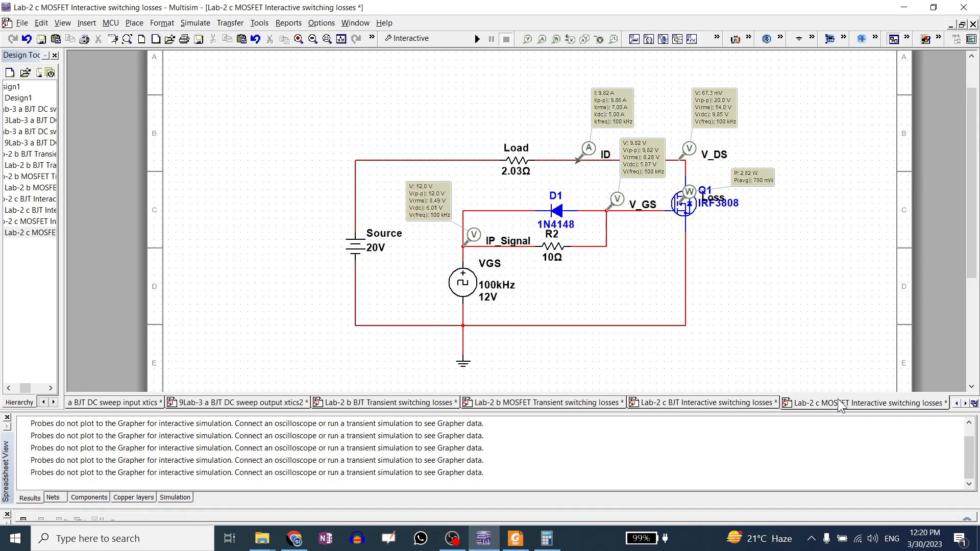
- Switch to Foxit Reader and examine the BJT, MOSFET and IGBT application chart on page 6 of Notes BJT.pdf
left_click(515, 539)
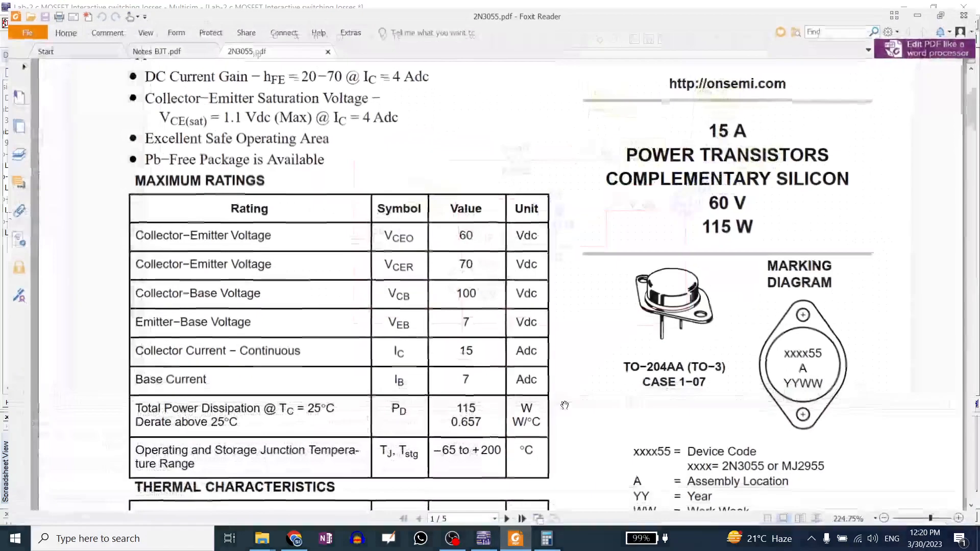
left_click(171, 44)
scroll(608, 309, "up", 6)
left_click_drag(975, 233, 979, 115)
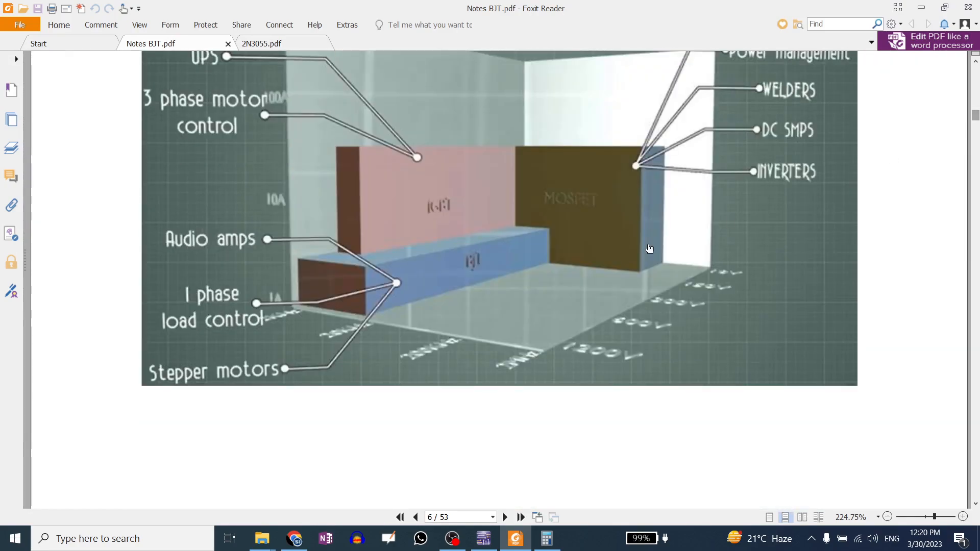
scroll(730, 220, "up", 2)
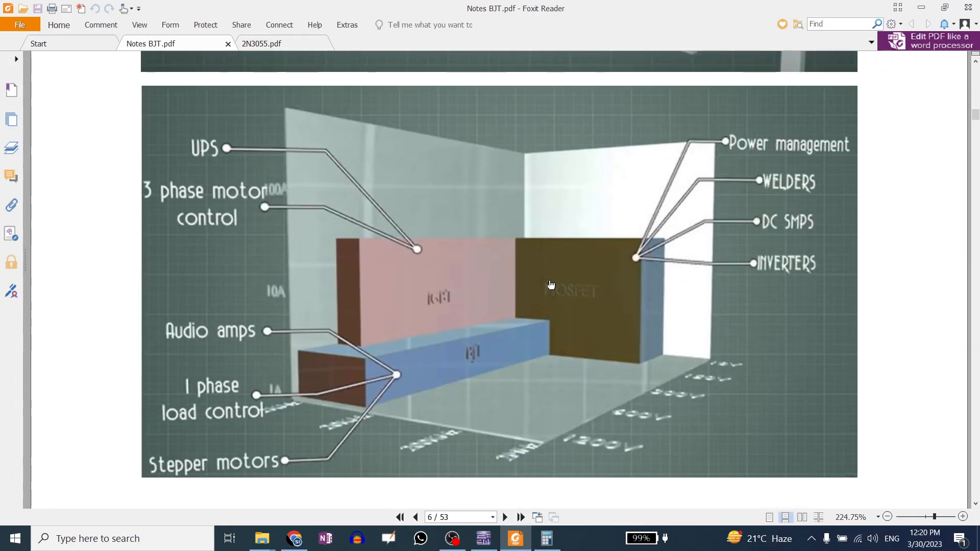
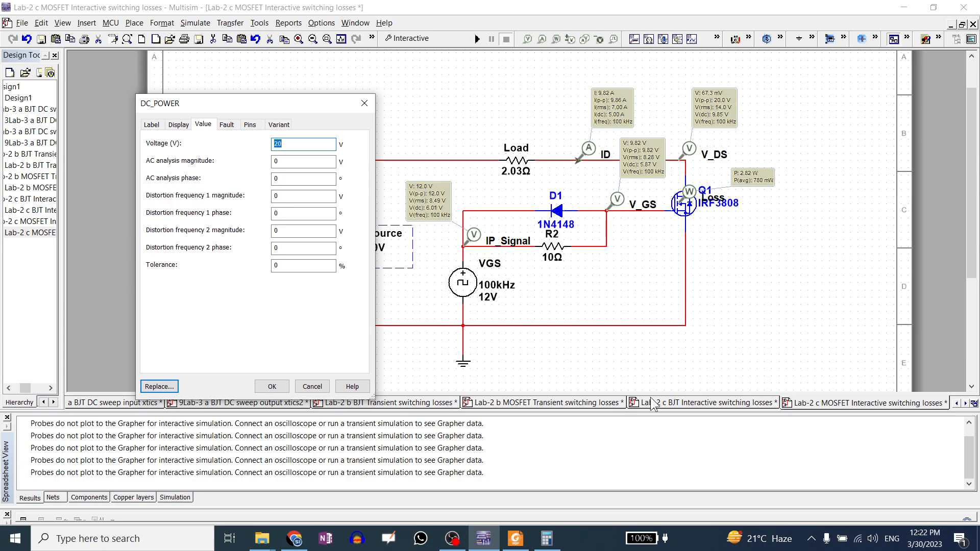
- Close the DC source's properties unchanged and check the voltage rating in the IRF3808 MOSFET's component properties
left_click(363, 101)
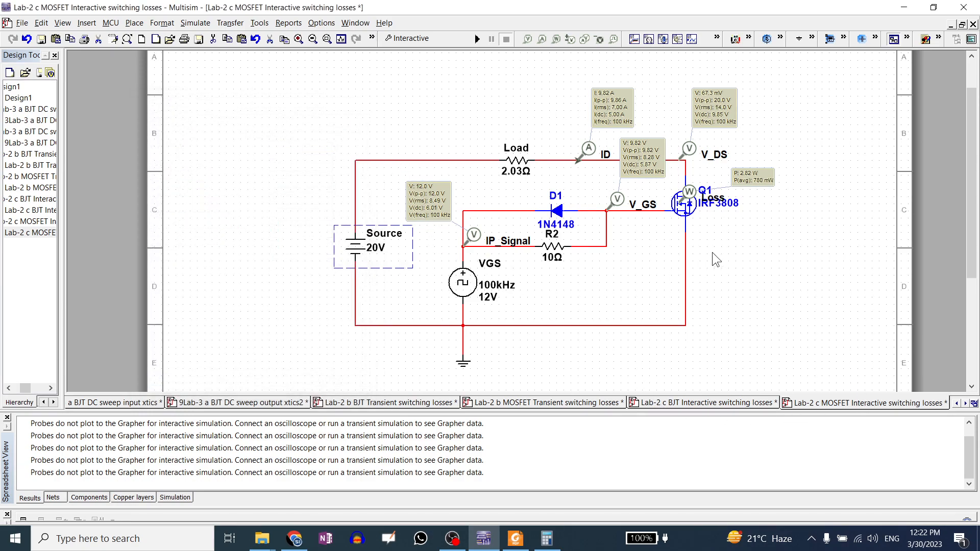
double_click(687, 210)
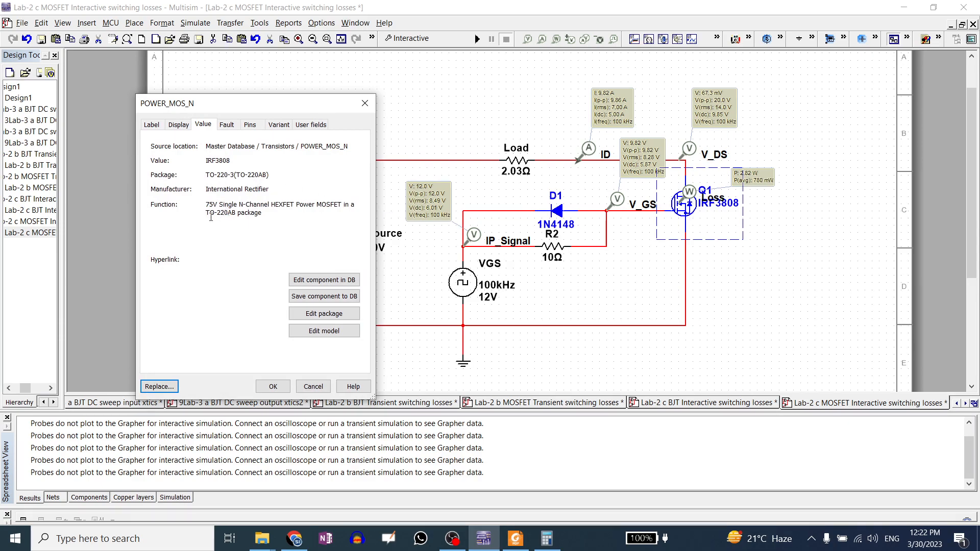
left_click_drag(208, 203, 220, 202)
left_click(365, 103)
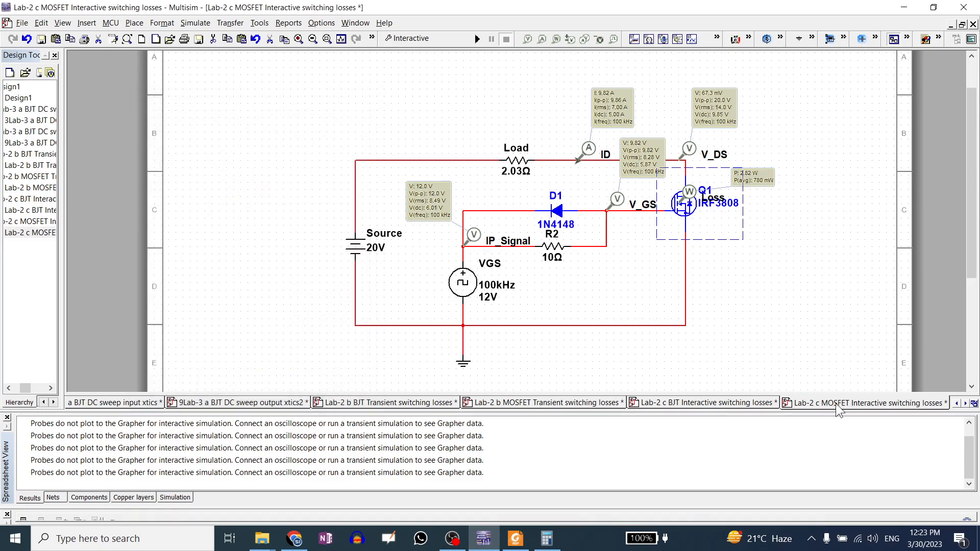
- Check the voltage rating of the 2N3055G transistor in the BJT circuit and compare that circuit with the MOSFET one
left_click(701, 404)
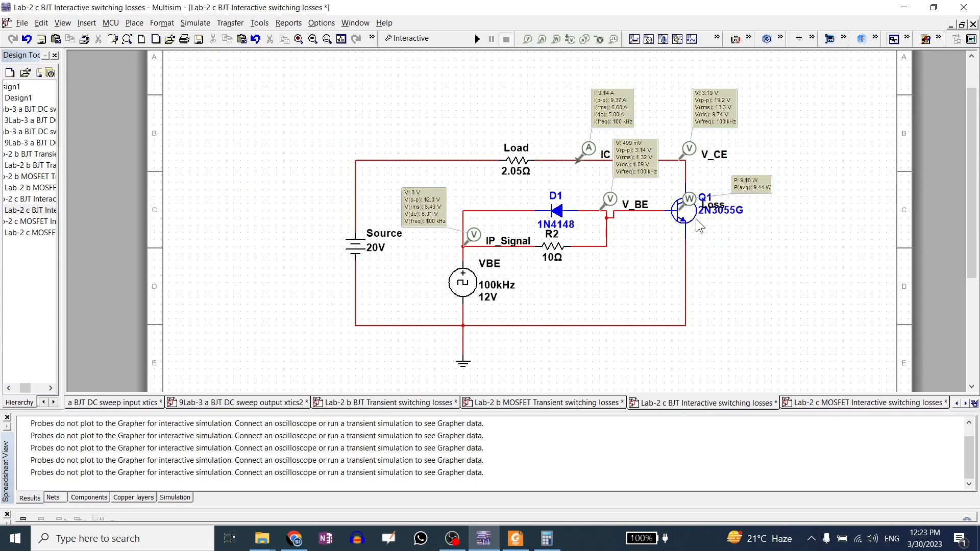
double_click(689, 199)
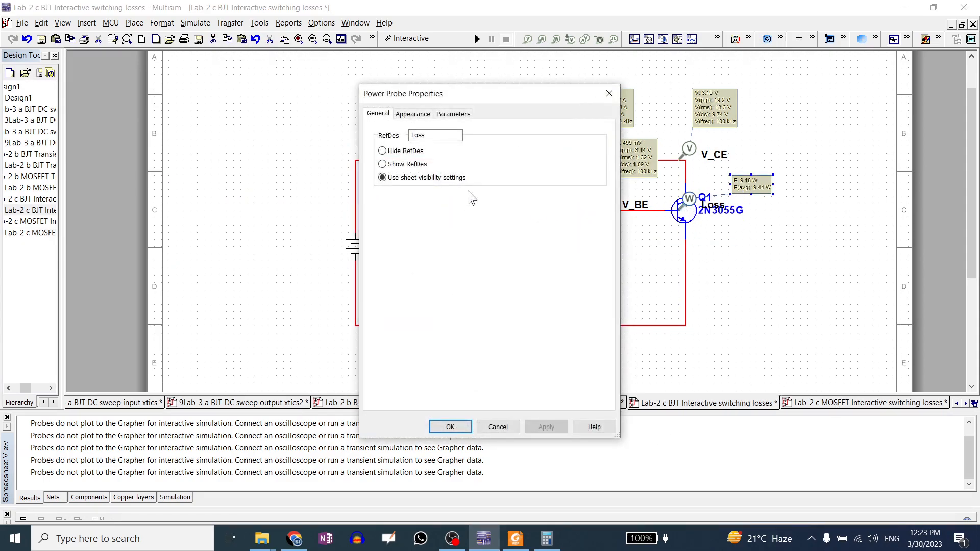
left_click(616, 98)
double_click(693, 213)
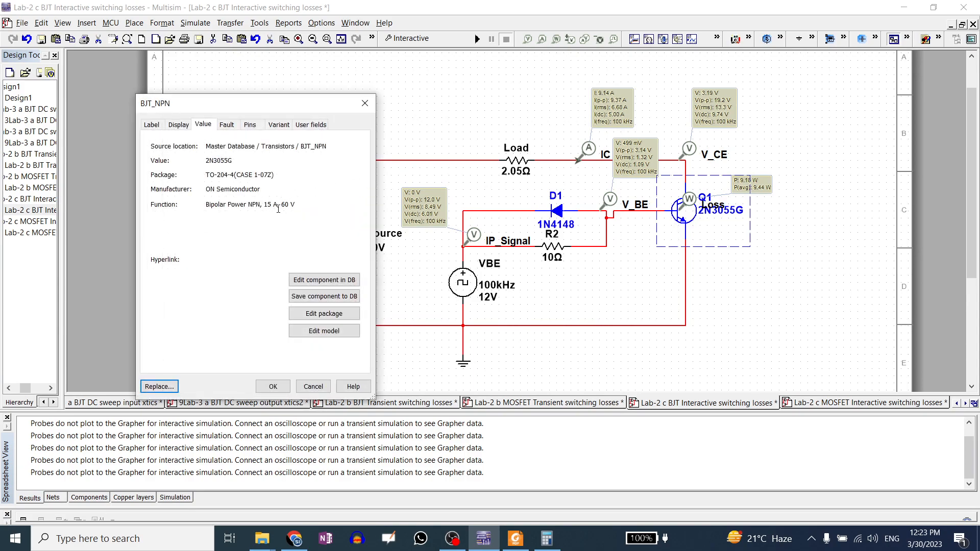
left_click_drag(278, 206, 311, 204)
left_click(364, 103)
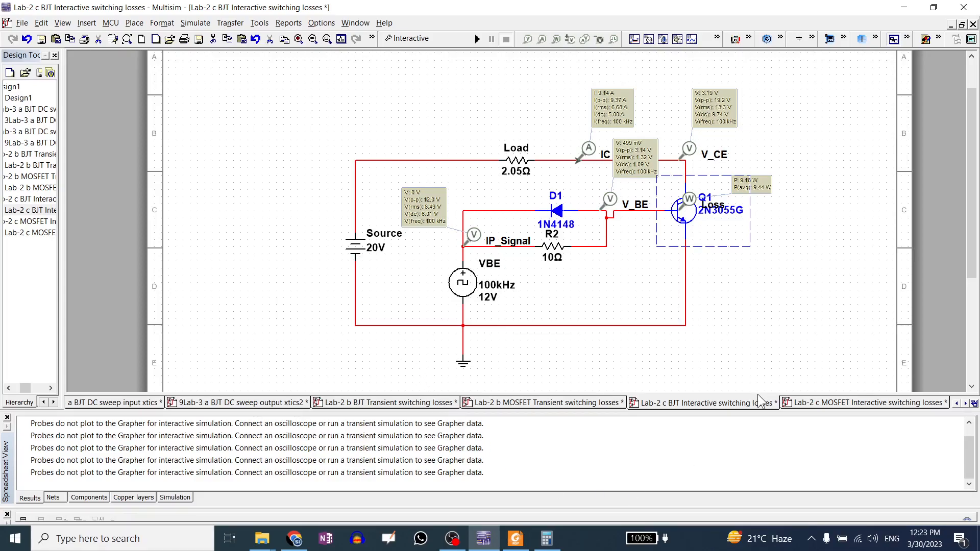
left_click(849, 407)
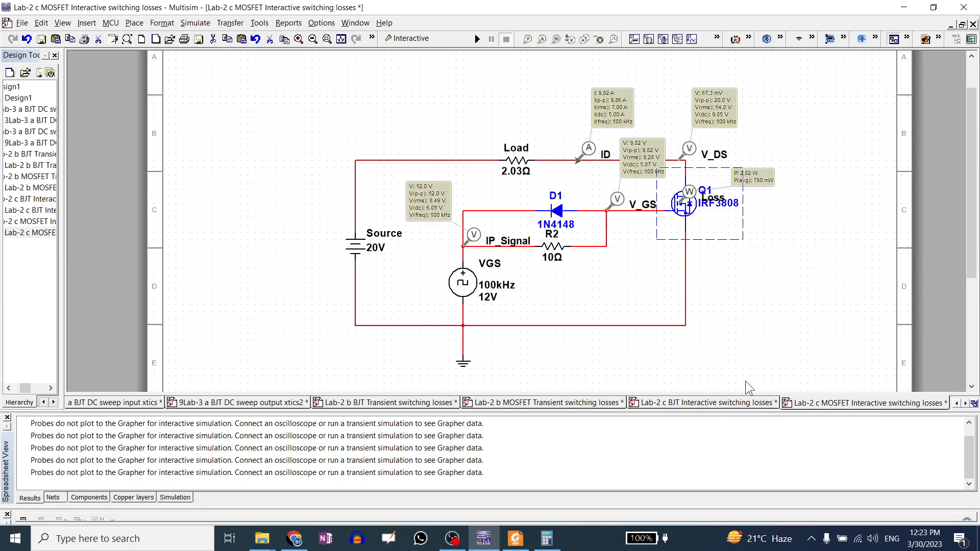
left_click(747, 406)
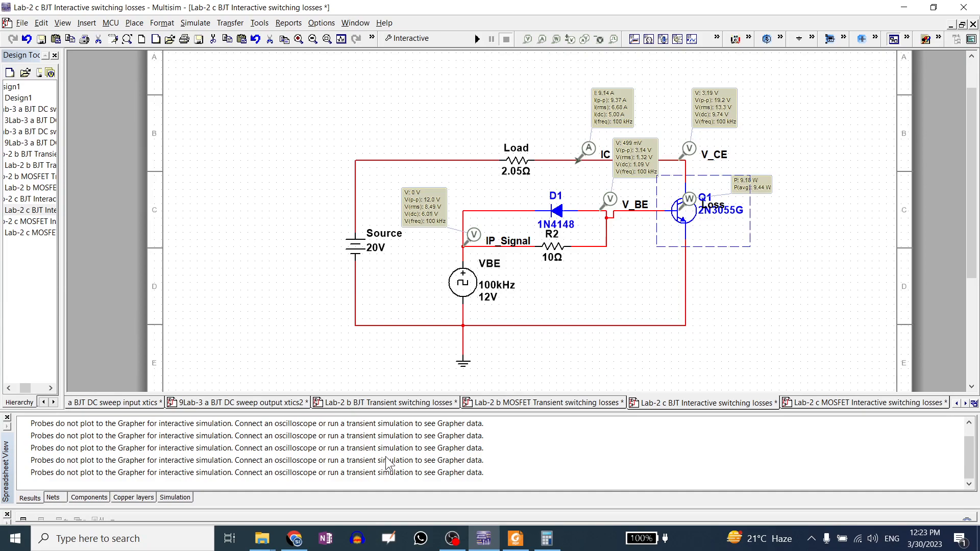
- Open the Lab-2 e HV BJT and HV MOSFET interactive conduction losses designs from the selected2 folder and maximize the MOSFET design
left_click(262, 537)
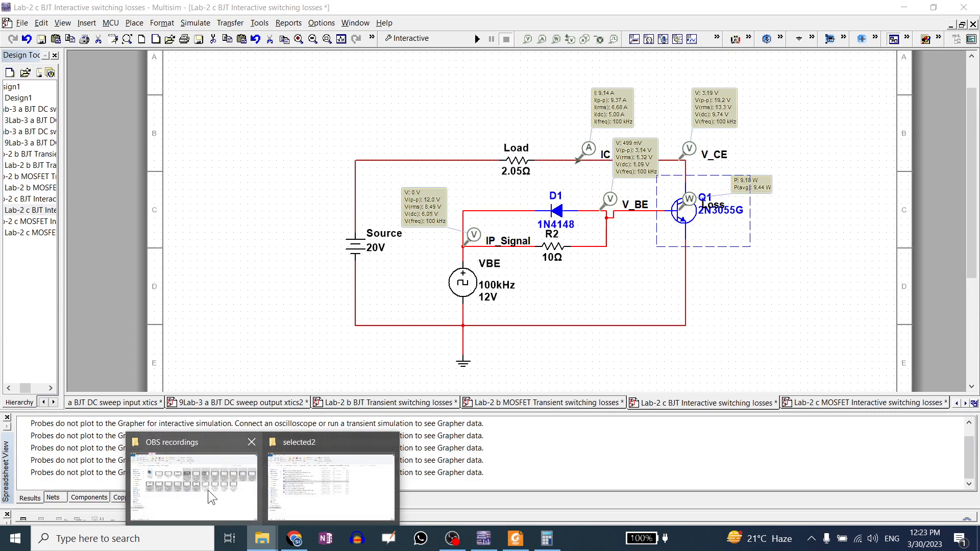
left_click(286, 459)
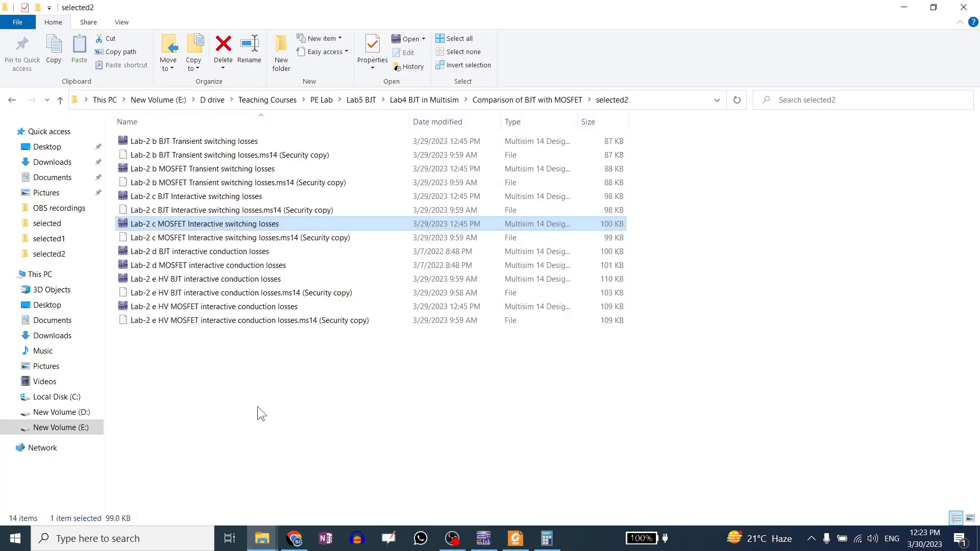
double_click(229, 281)
mouse_move(263, 539)
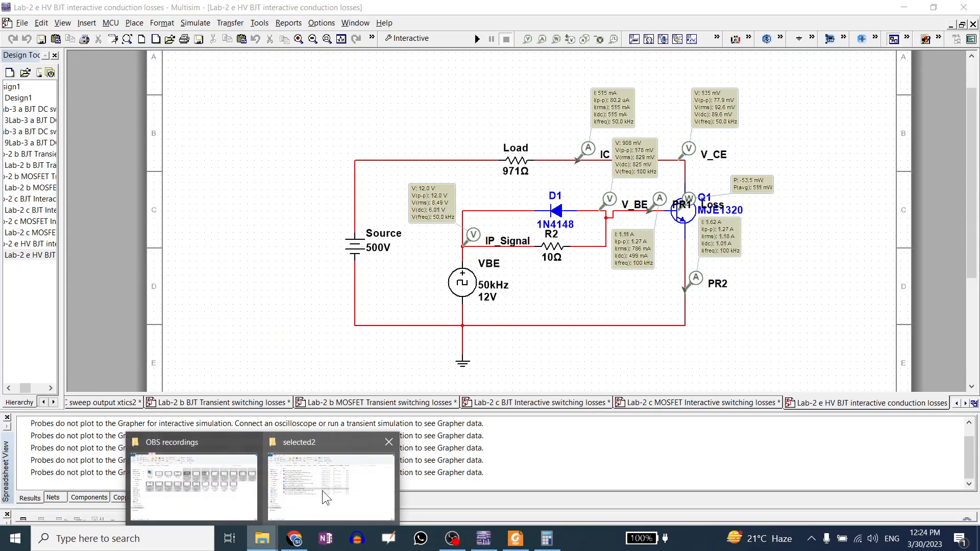
left_click(323, 491)
double_click(179, 309)
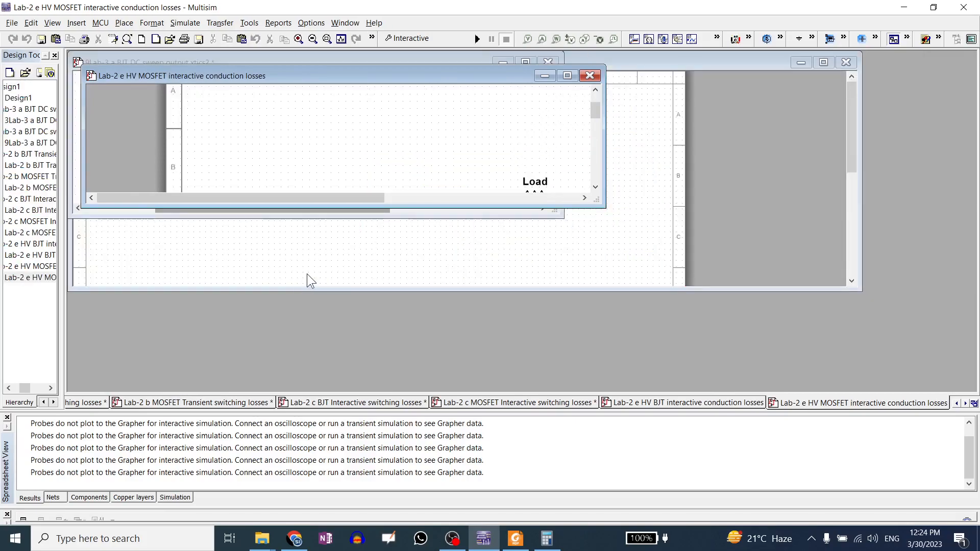
left_click(574, 75)
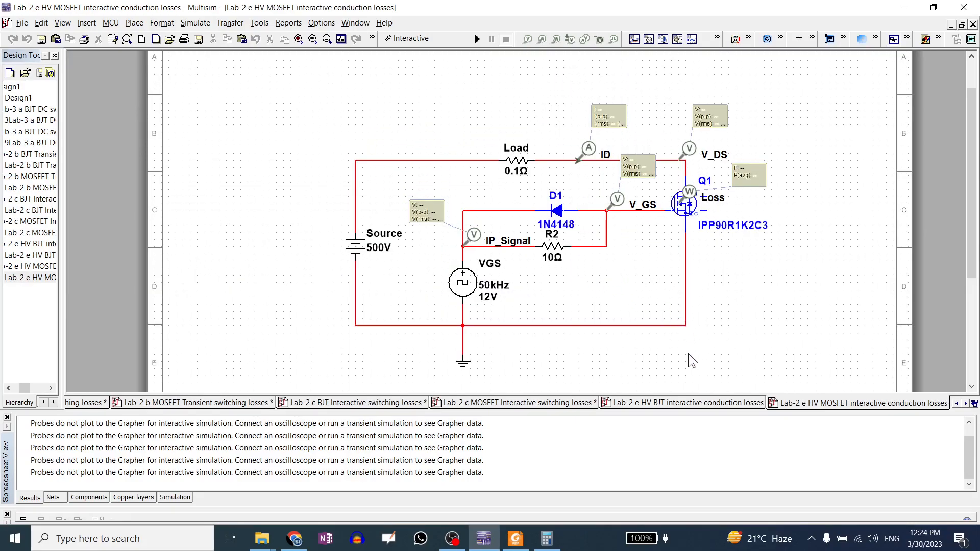
- Check the voltage rating of the MJE1320 transistor in the HV BJT conduction losses circuit
left_click(713, 403)
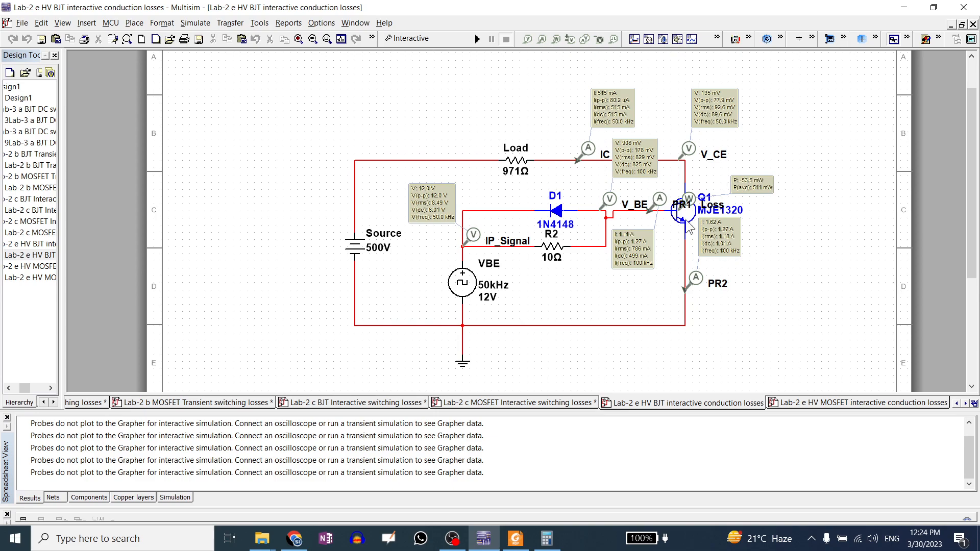
double_click(691, 219)
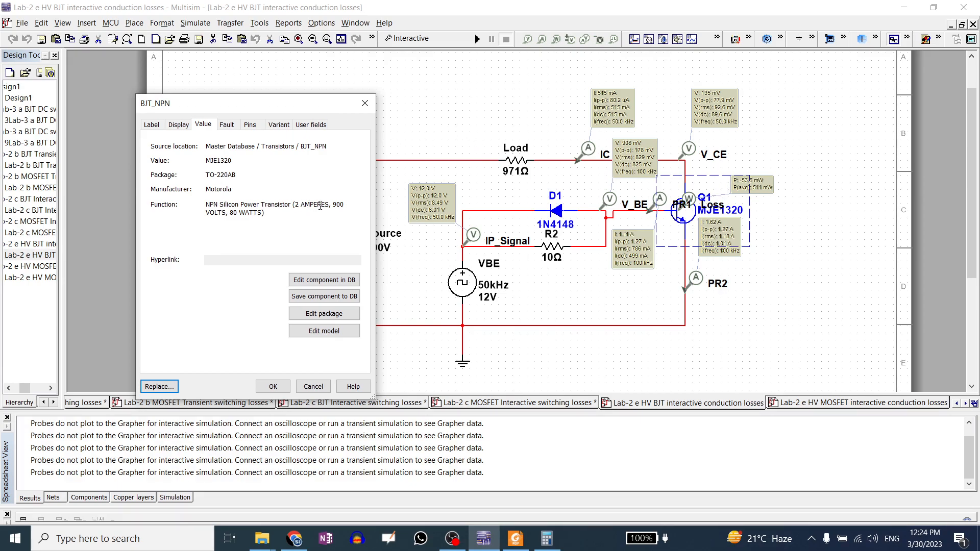
left_click_drag(335, 204, 227, 213)
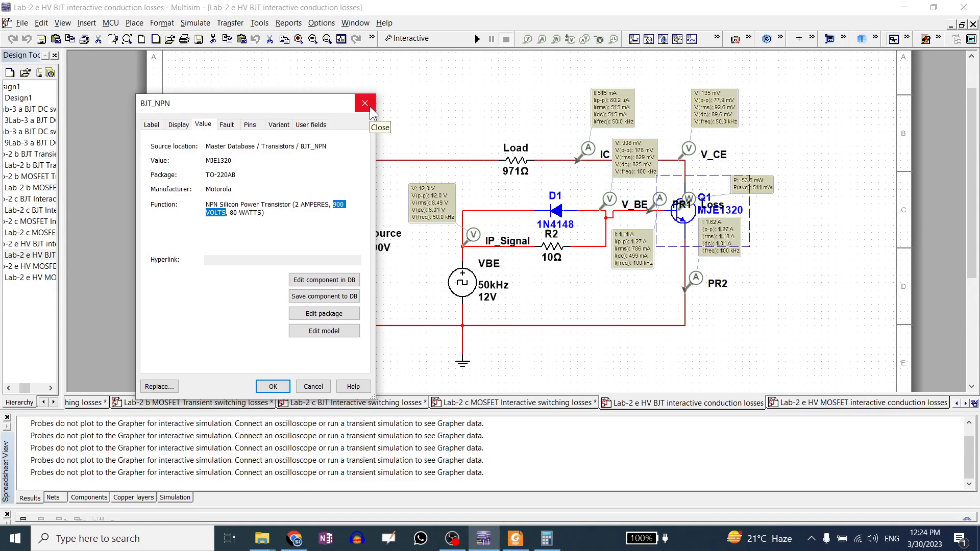
left_click(370, 108)
- Check the voltage rating of the IPP90R1K2C3 transistor in the HV MOSFET conduction losses circuit
left_click(826, 403)
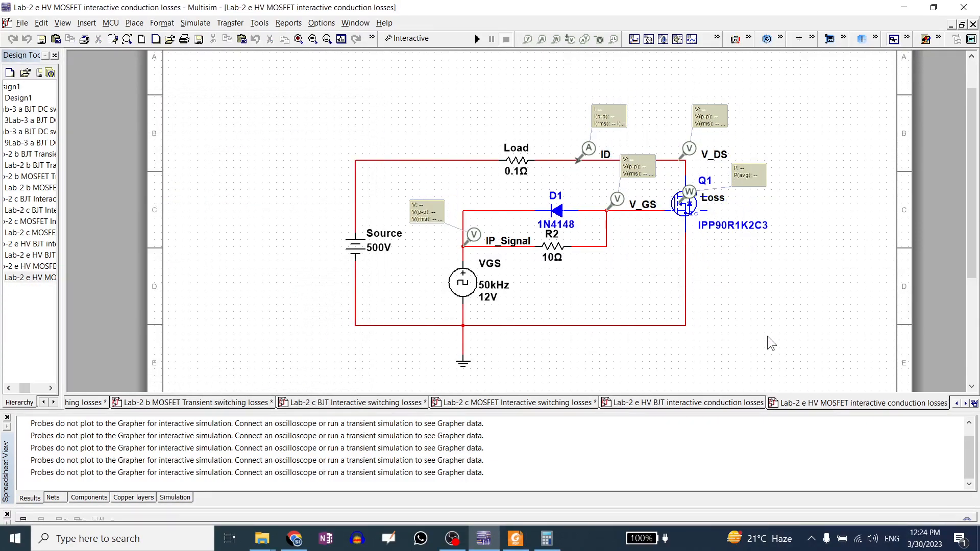
double_click(693, 221)
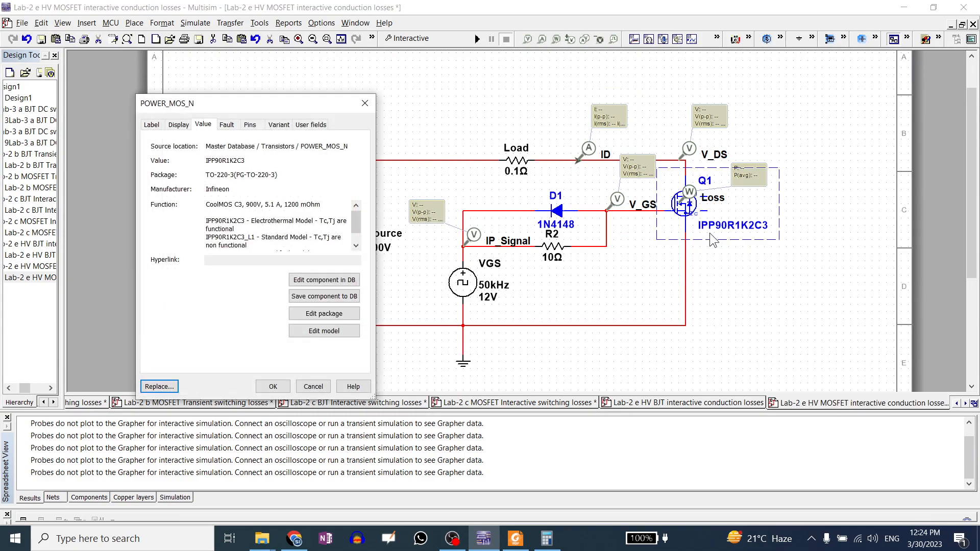
left_click_drag(246, 204, 260, 201)
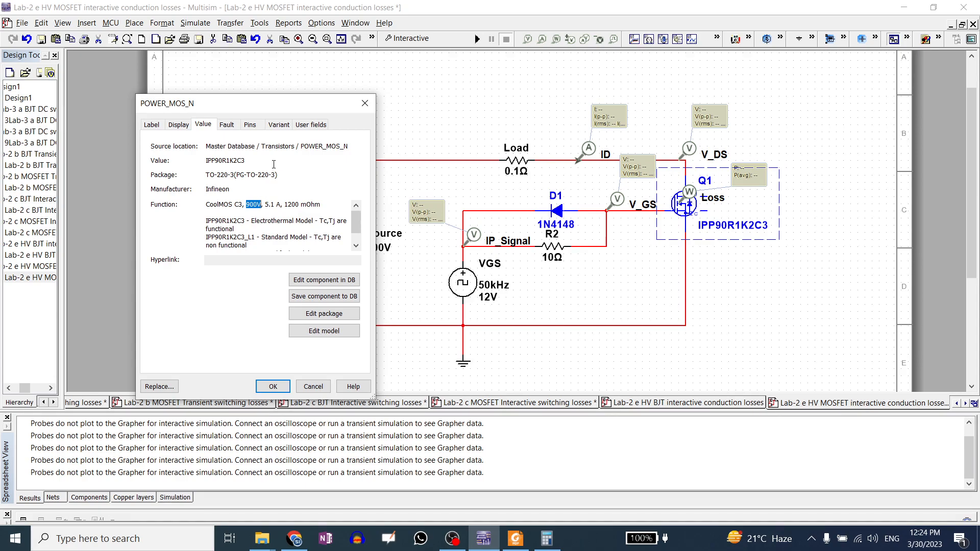
- Run the interactive simulation of the HV BJT conduction losses circuit and stop it, and run that of the HV MOSFET circuit
left_click(364, 104)
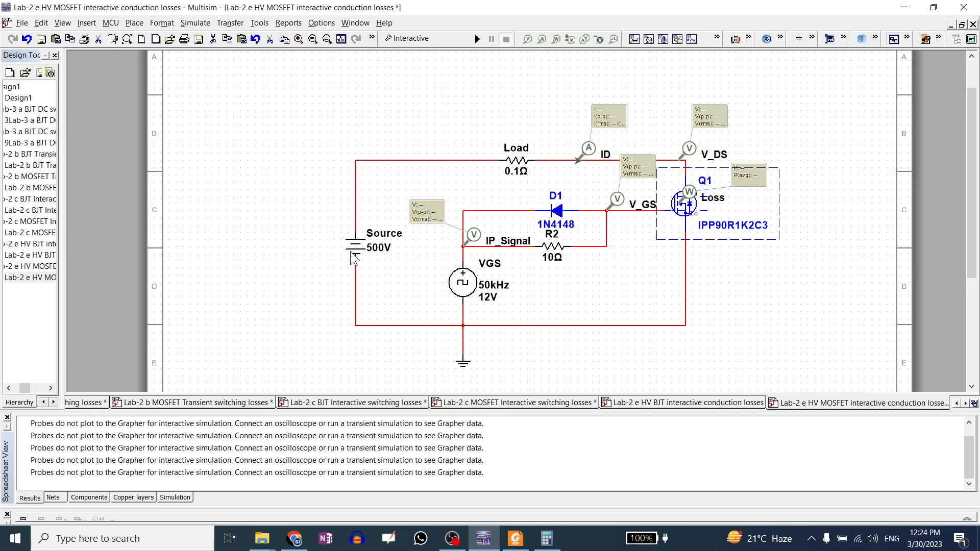
left_click(708, 403)
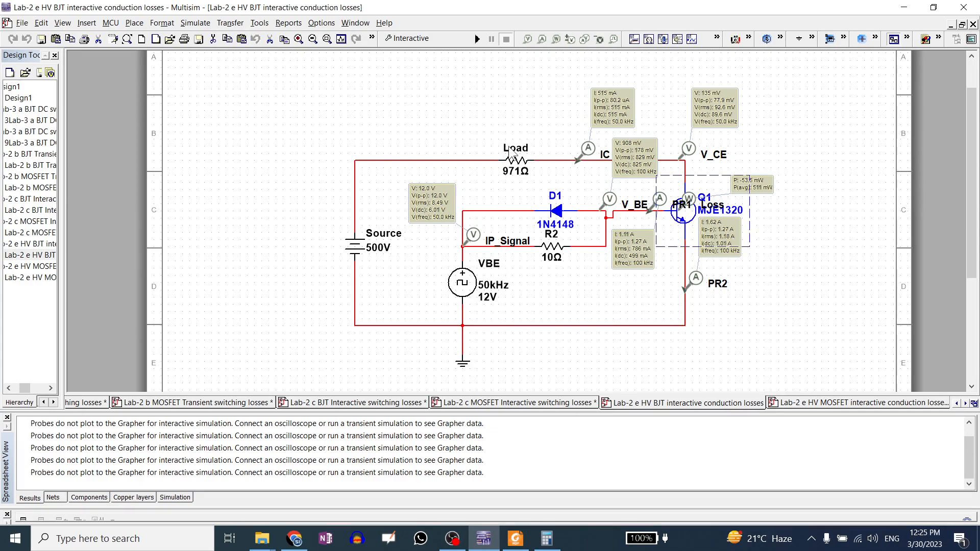
left_click(476, 40)
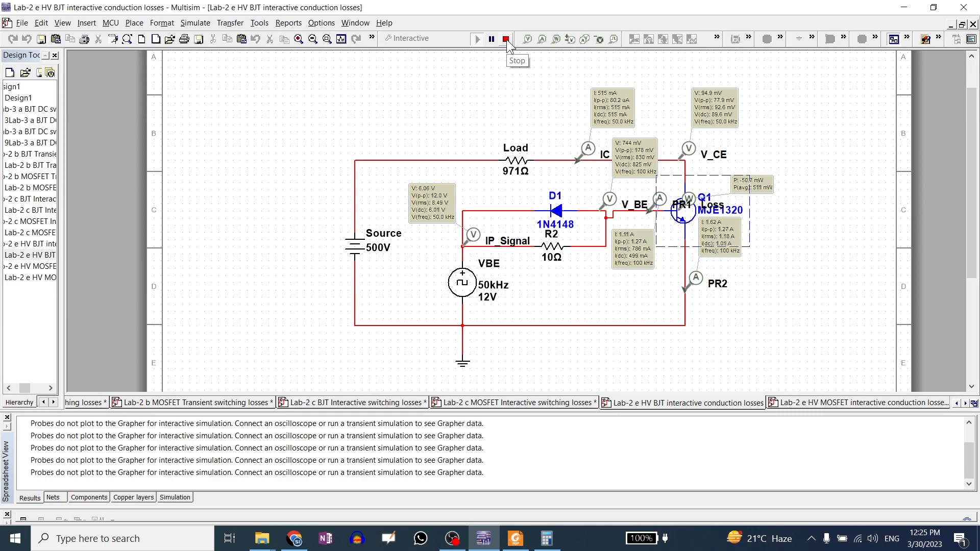
left_click(506, 39)
left_click(833, 403)
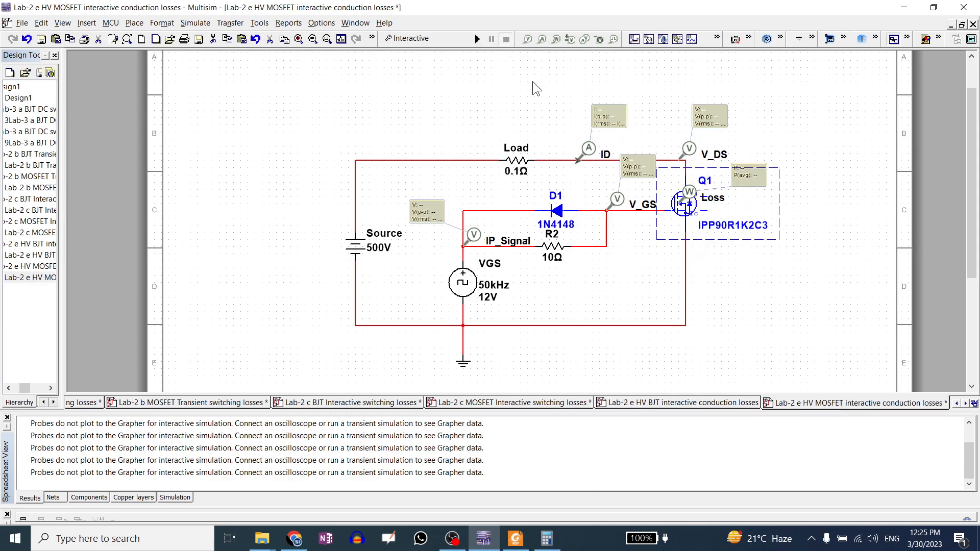
left_click(477, 40)
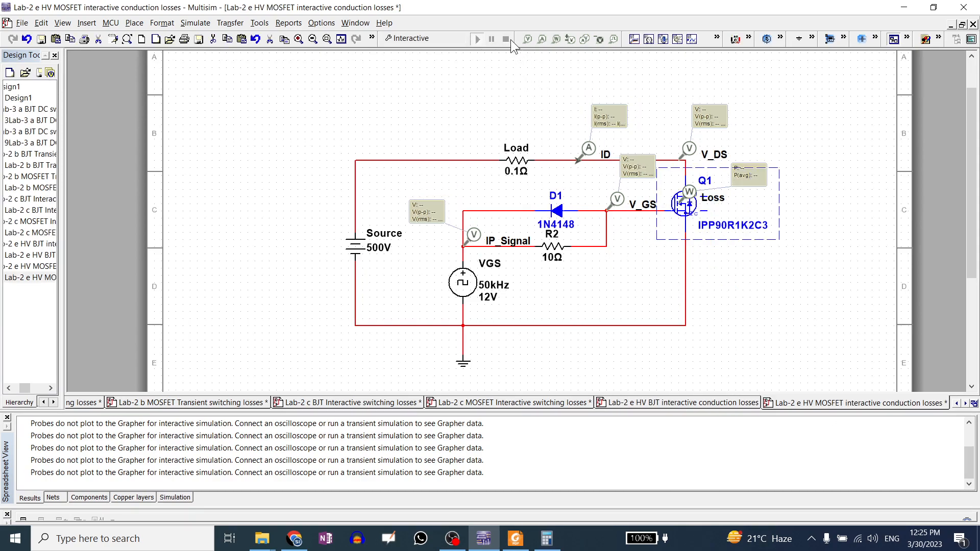
- Compare the load resistances and the current, voltage and power loss probe readings of the HV BJT and HV MOSFET circuits
left_click(637, 404)
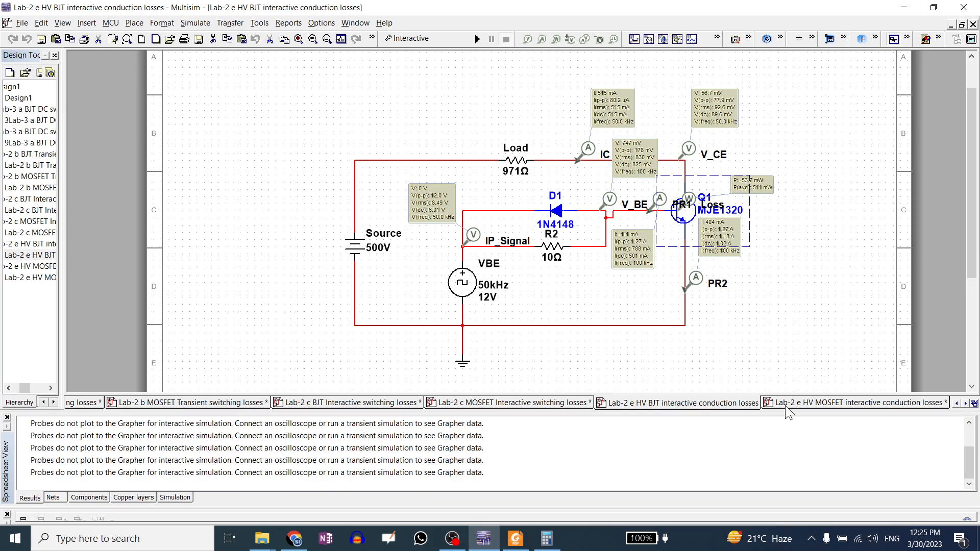
left_click(801, 403)
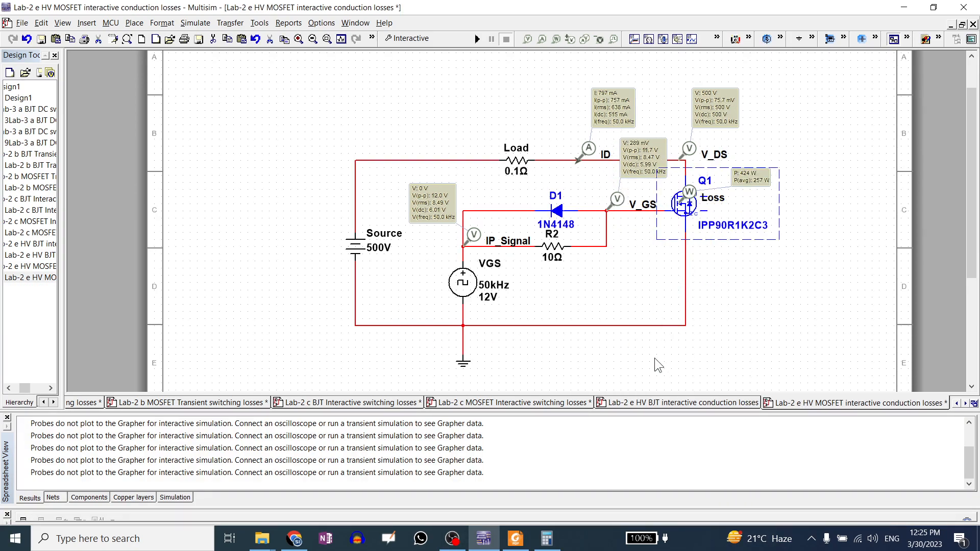
left_click(679, 403)
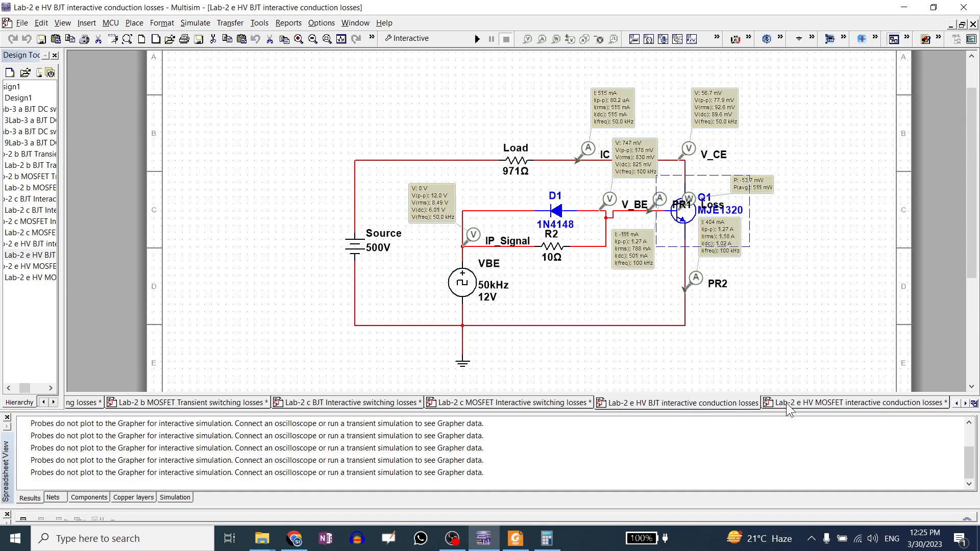
mouse_move(786, 403)
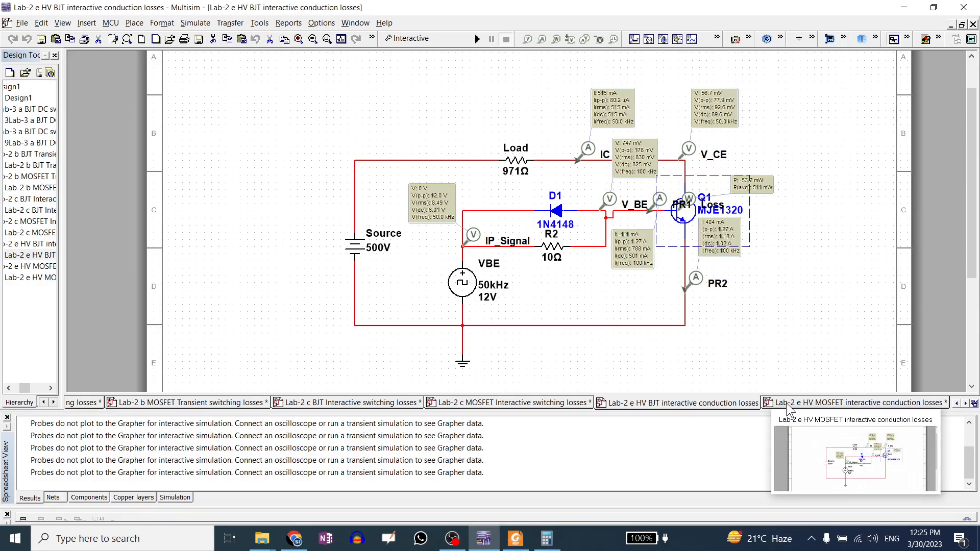
left_click(786, 403)
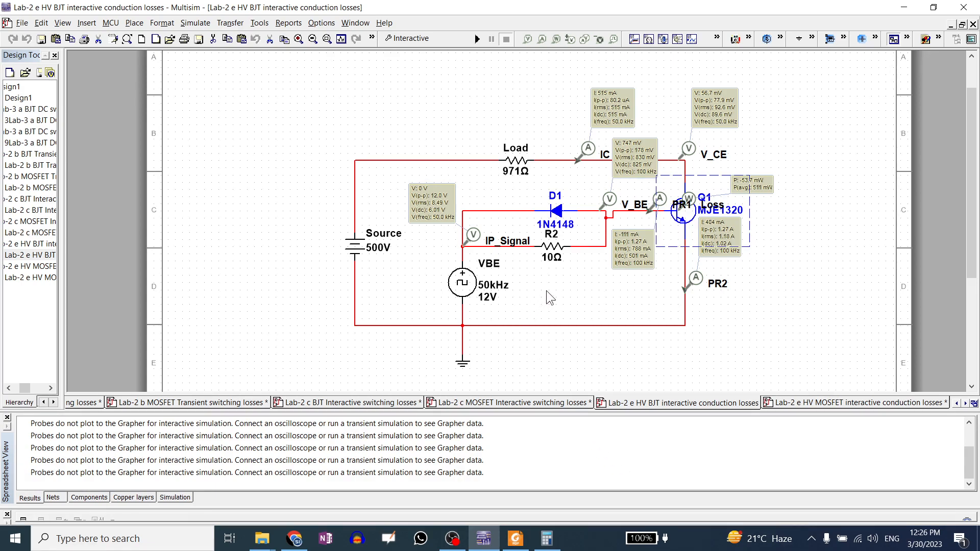
left_click(839, 403)
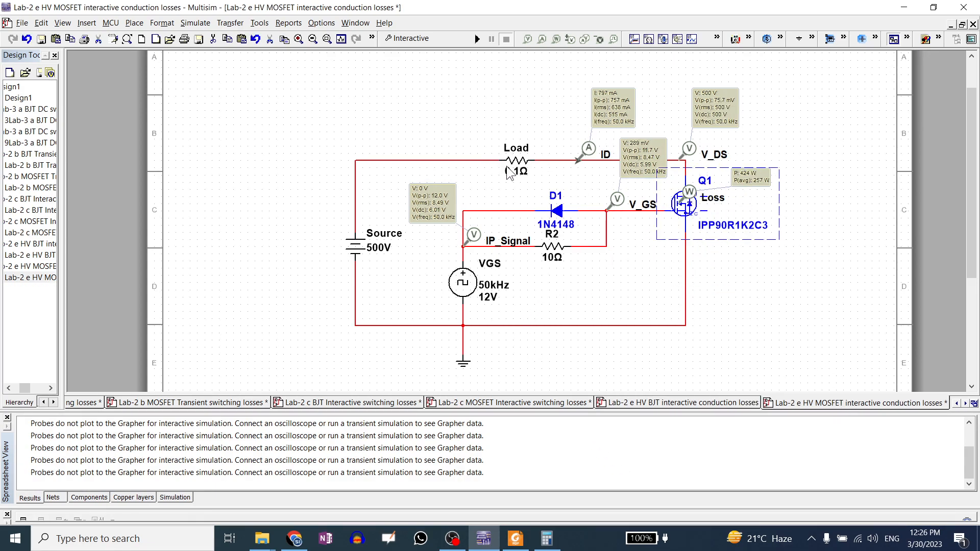
left_click(672, 403)
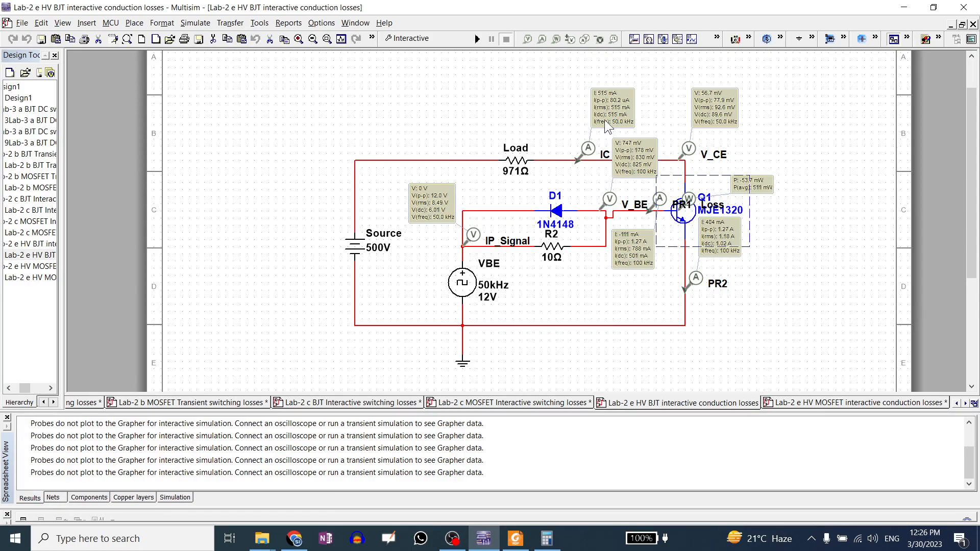
left_click(874, 404)
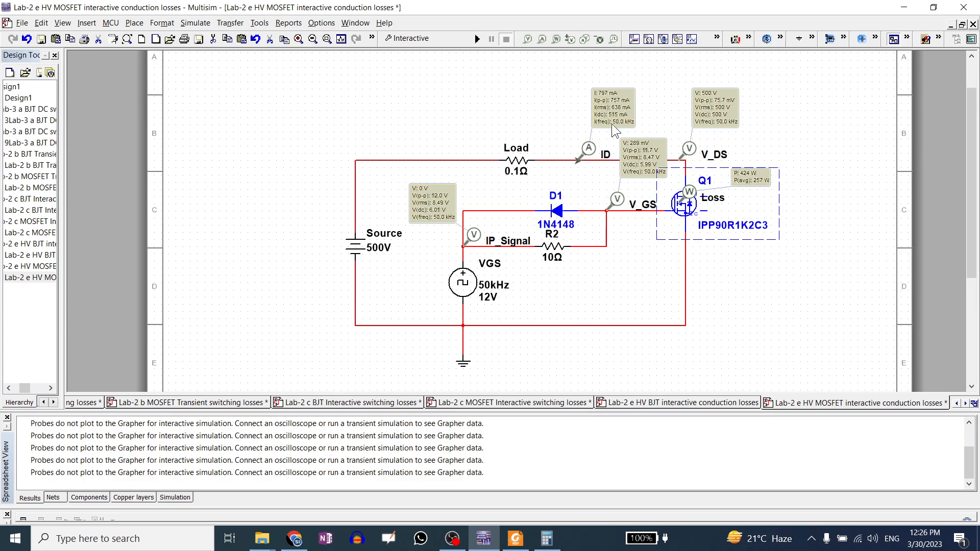
left_click(540, 114)
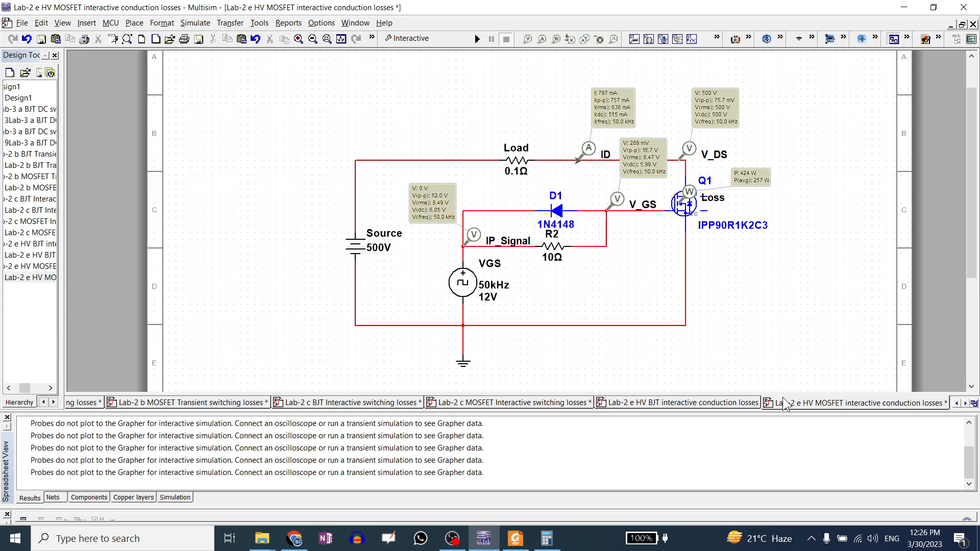
left_click(724, 403)
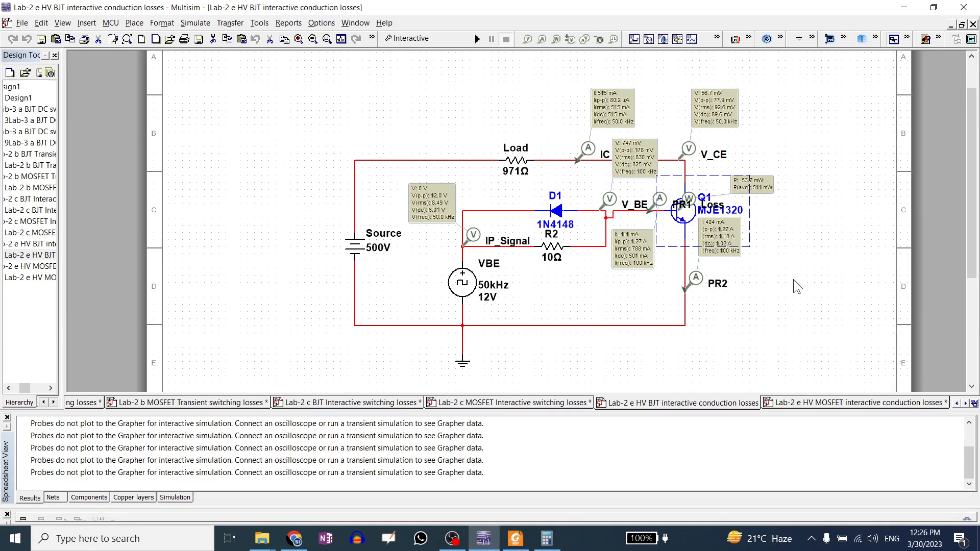
left_click(868, 403)
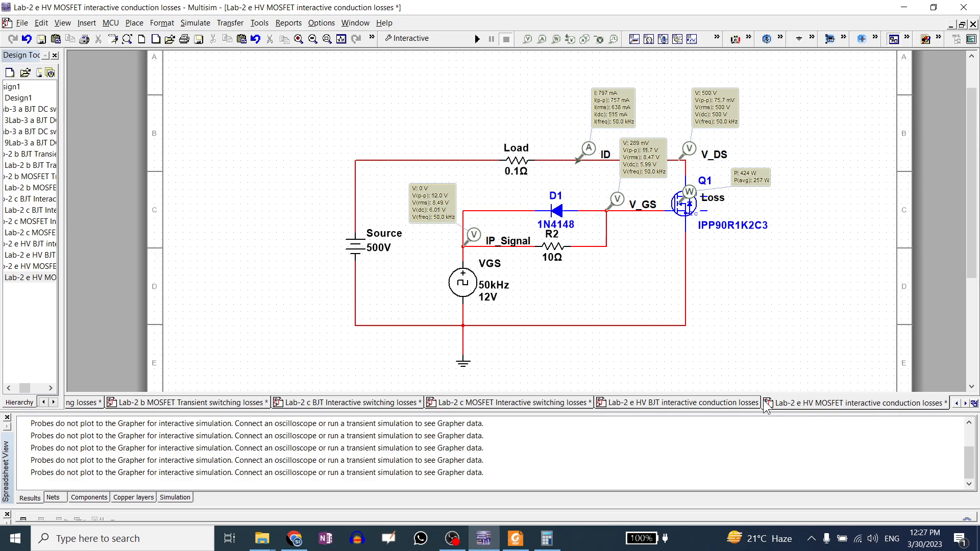
left_click(711, 403)
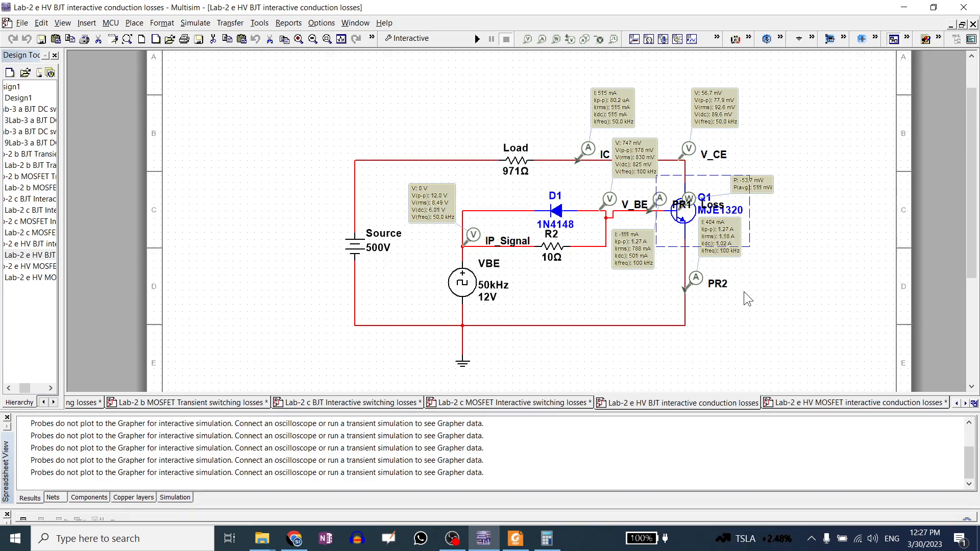
left_click(832, 403)
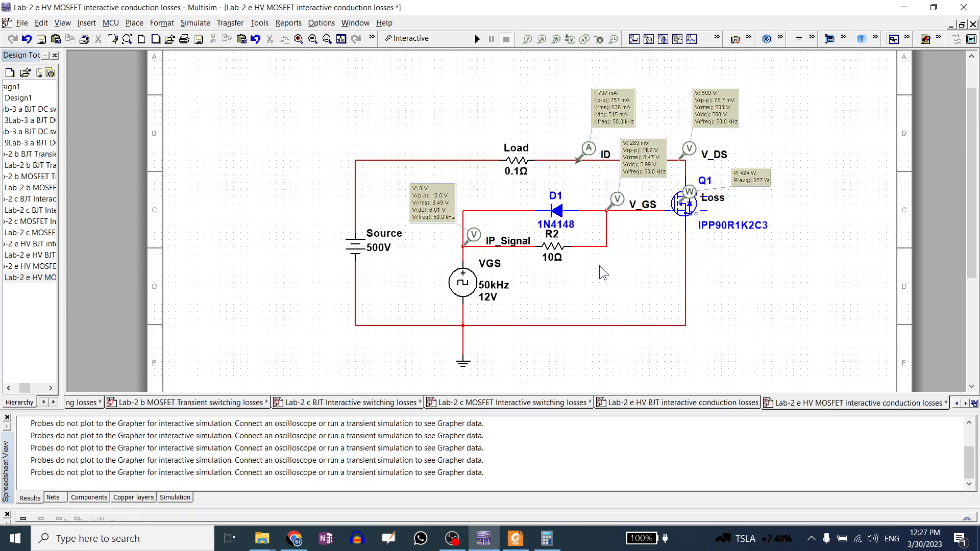